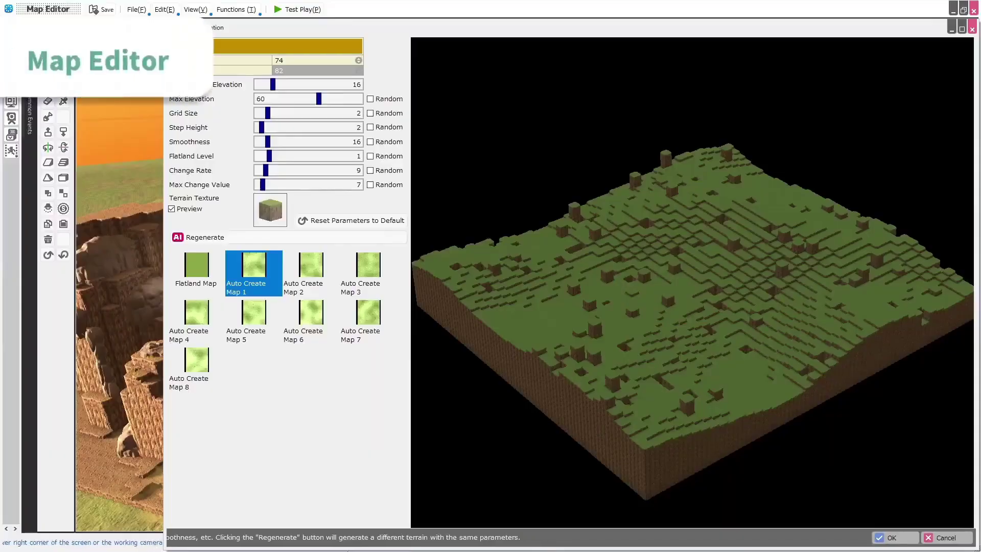
# Step: Preview the Auto Create Map 8 terrain and the Night rendering preset for the map
pyautogui.click(196, 360)
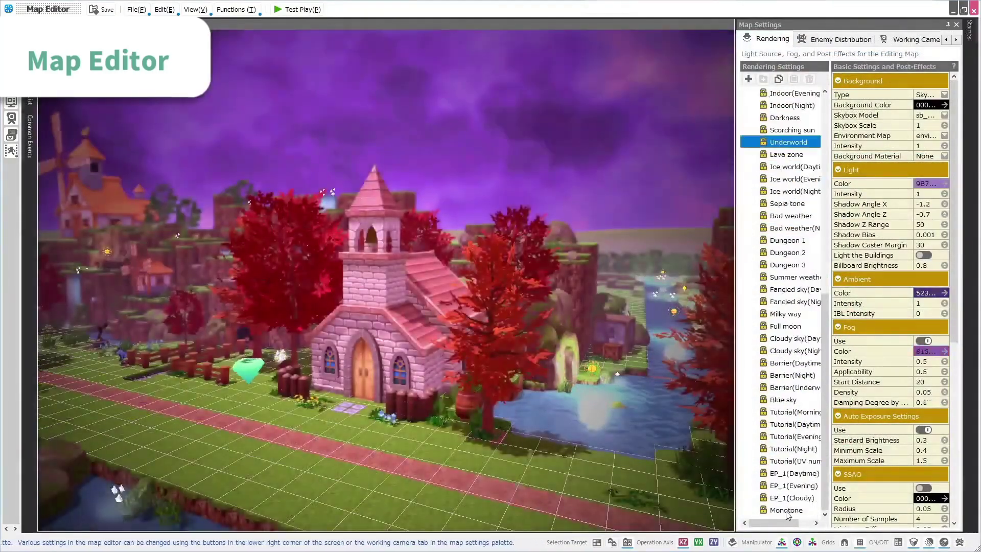
pyautogui.click(779, 179)
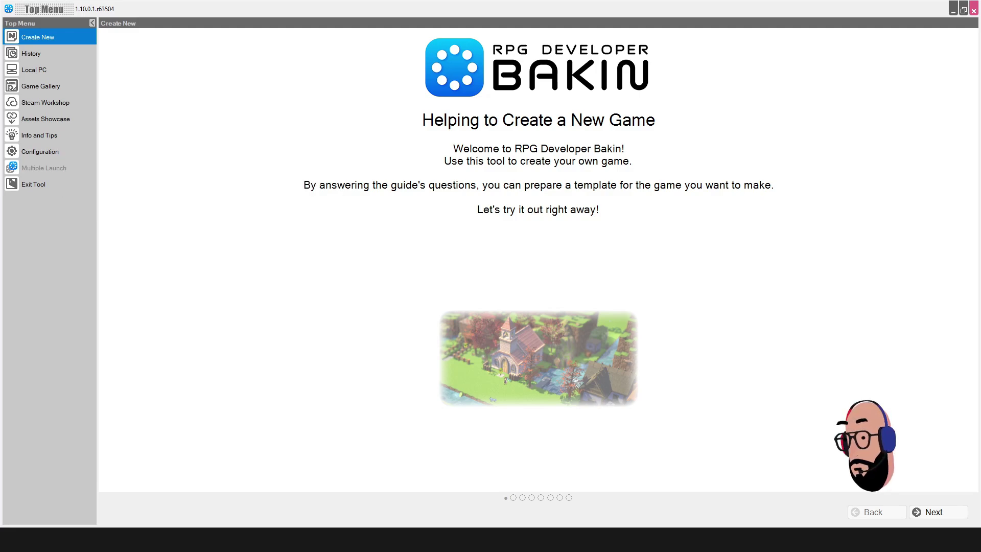
# Step: Look through the game history with Synth Paradise, the local project files, the sample game gallery and the Steam Workshop items
pyautogui.click(49, 53)
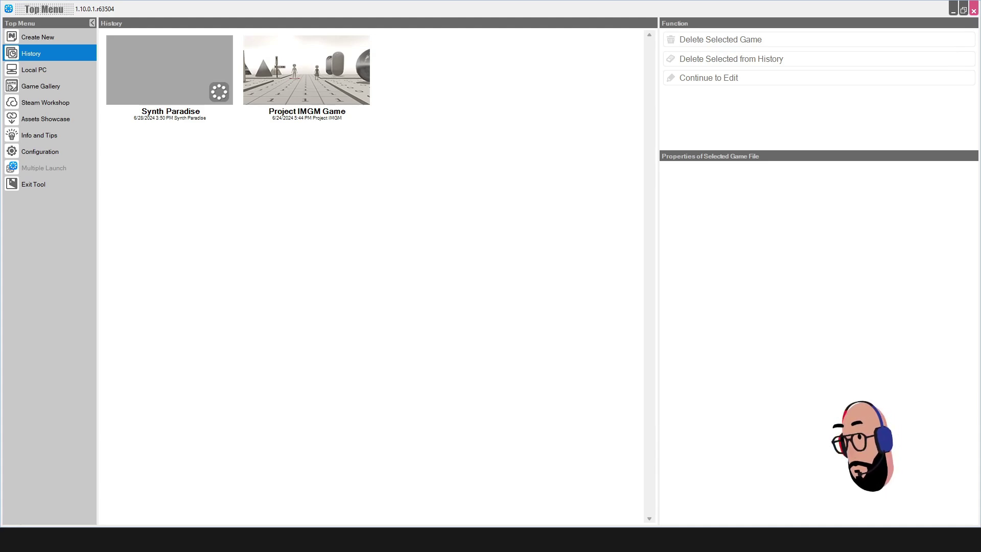
pyautogui.click(171, 77)
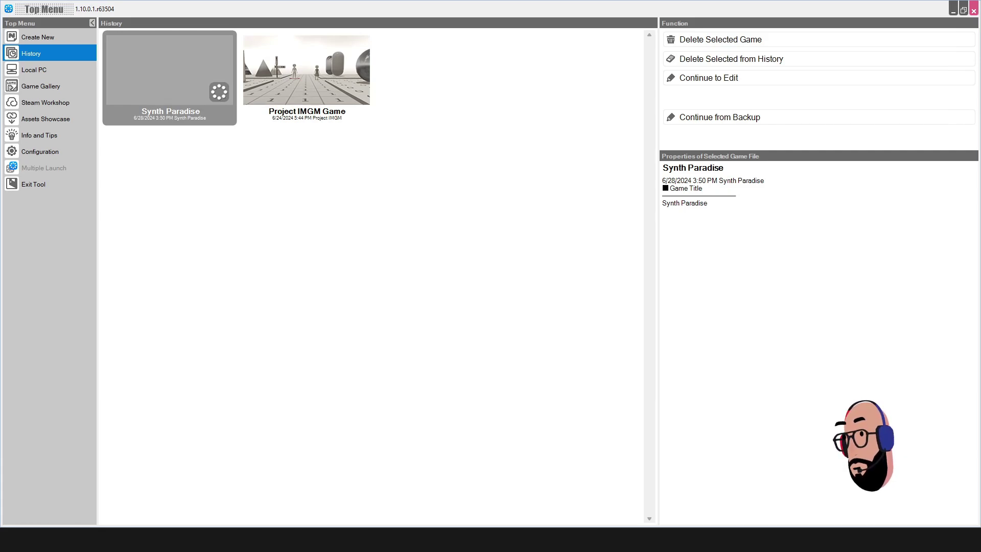
pyautogui.click(34, 70)
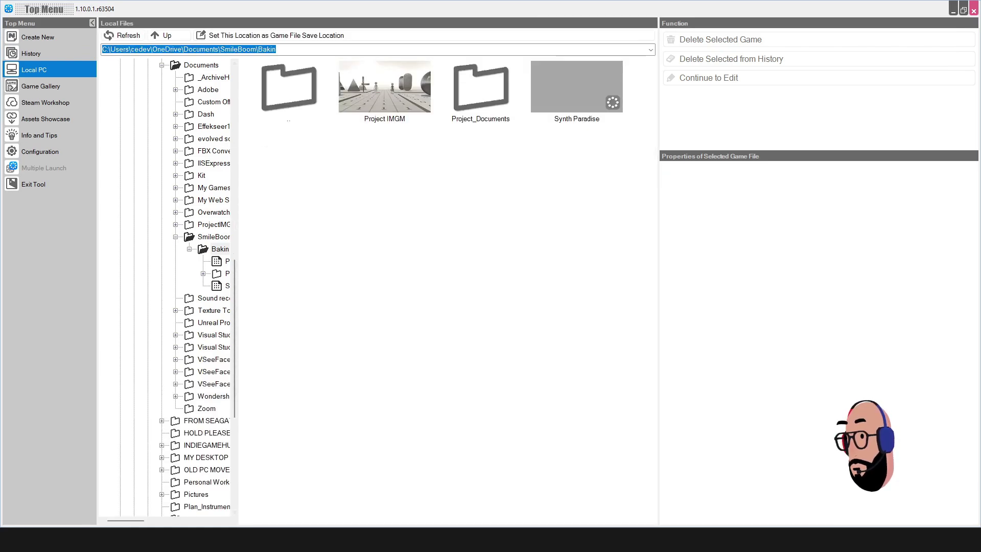
pyautogui.click(51, 86)
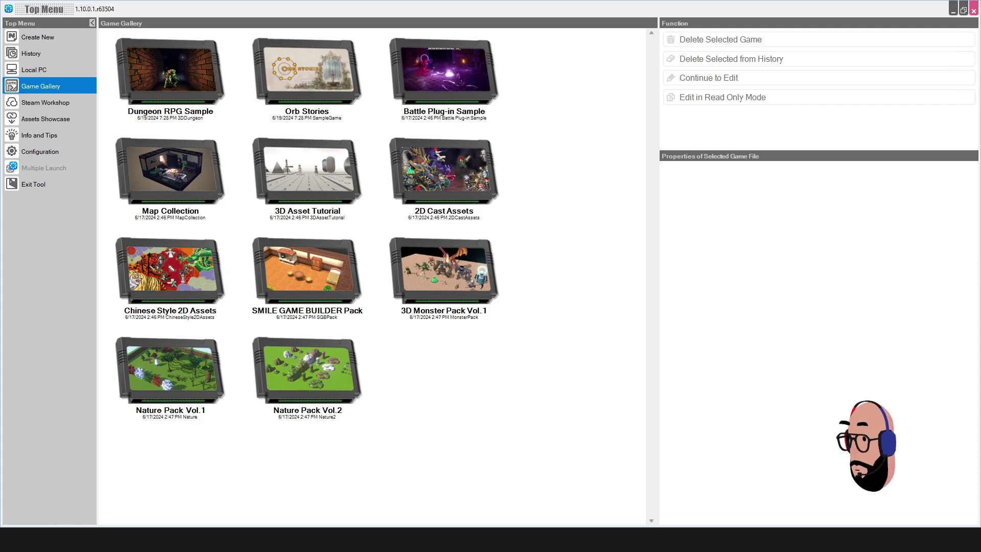
pyautogui.click(38, 103)
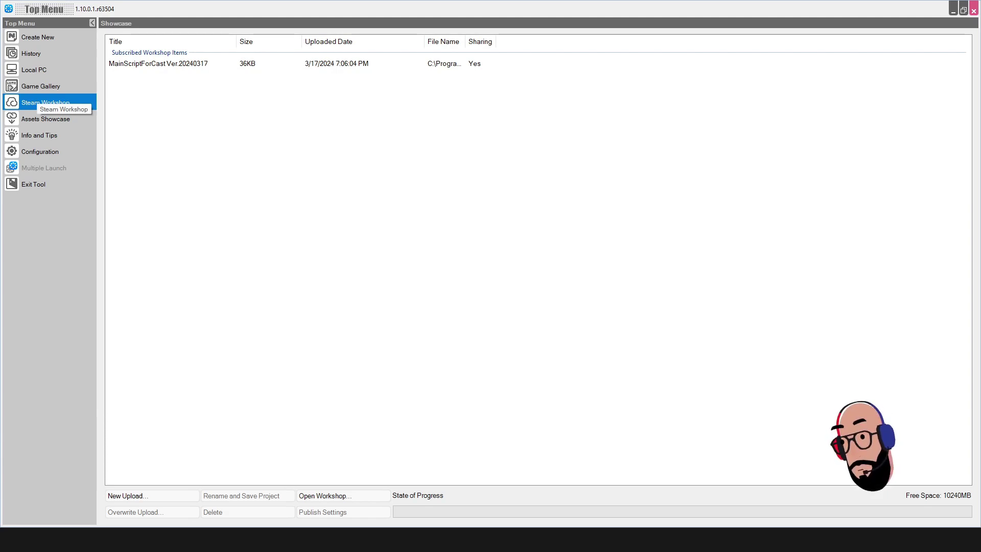
# Step: Browse the DLC packs offered in the Assets Showcase
pyautogui.click(49, 119)
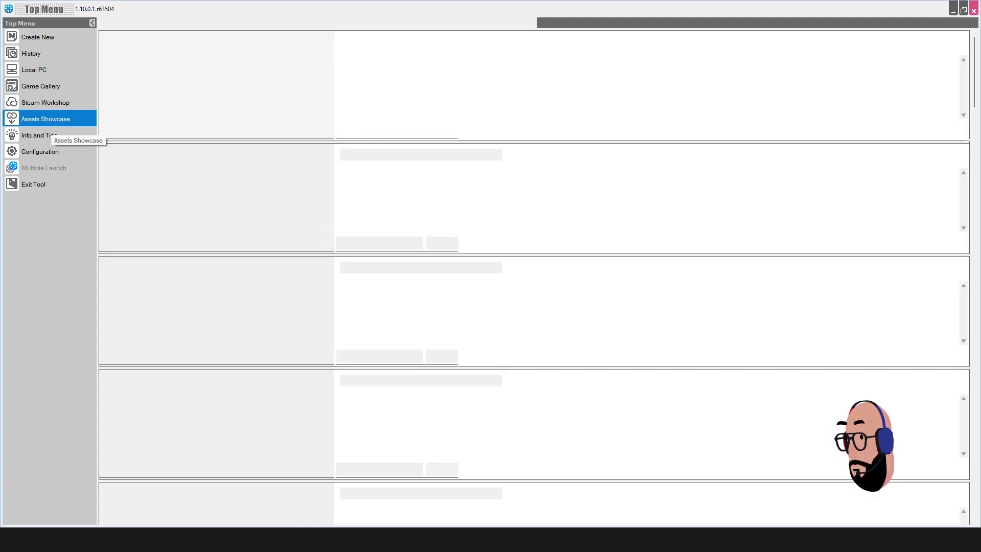
pyautogui.scroll(-6, 534, 276)
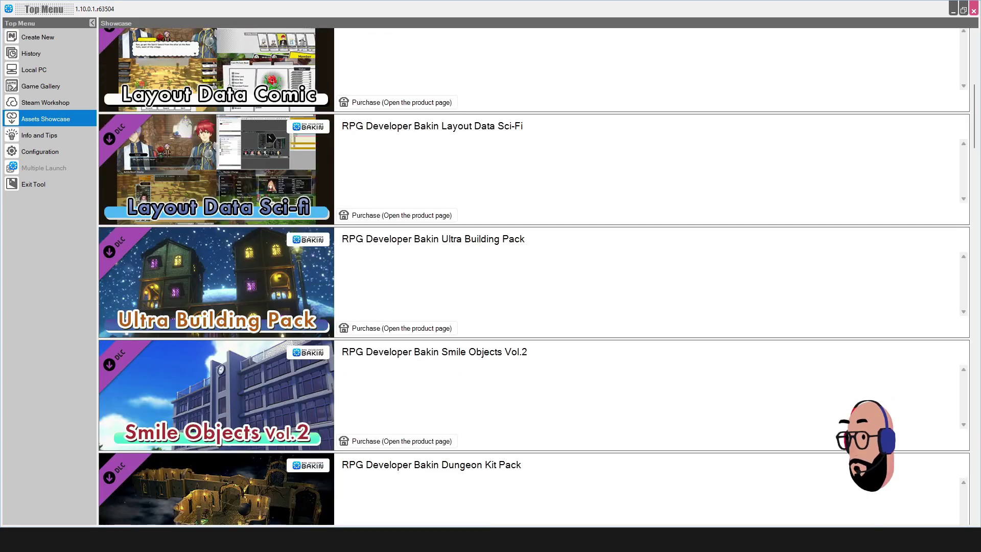
pyautogui.scroll(6, 534, 276)
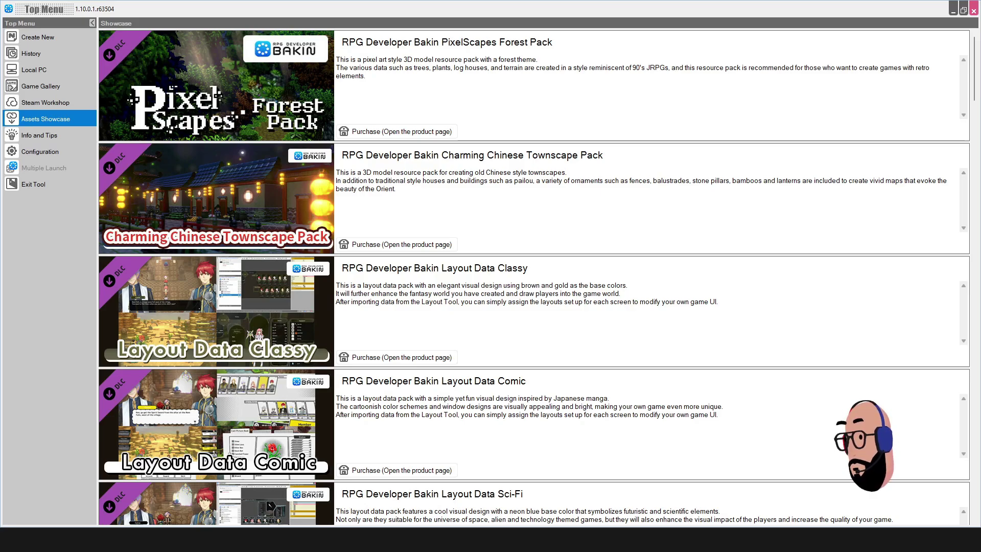
pyautogui.scroll(-4, 534, 276)
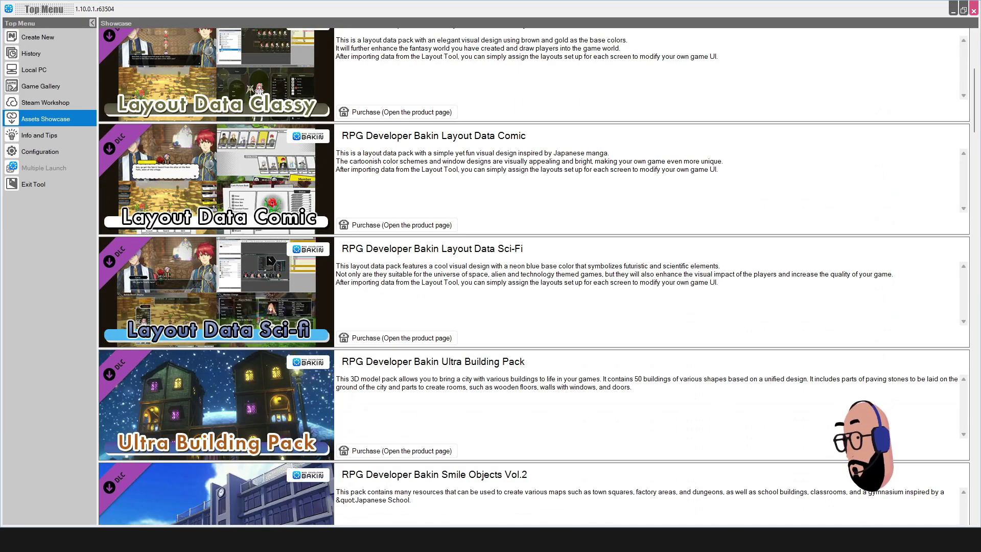
pyautogui.scroll(3, 534, 276)
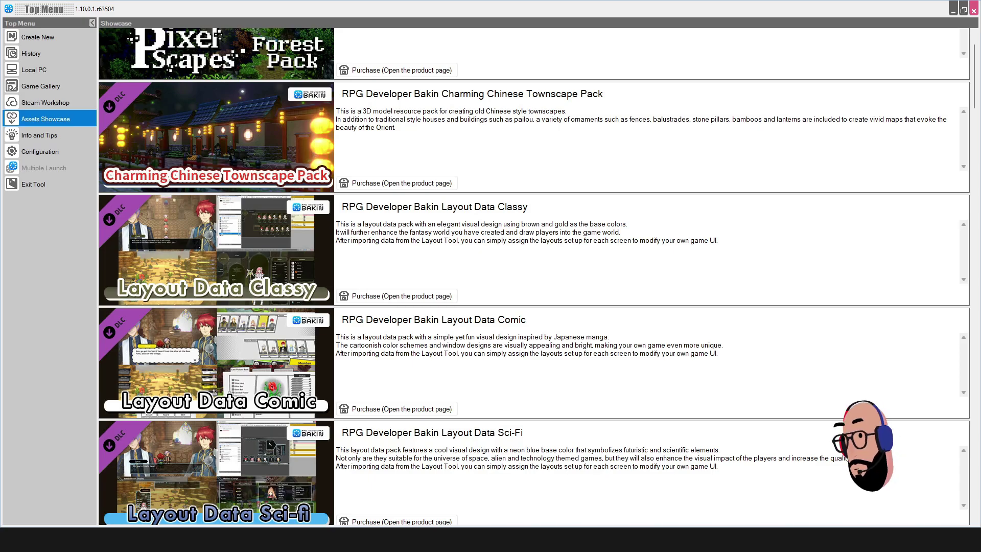
pyautogui.scroll(-6, 534, 276)
pyautogui.scroll(4, 534, 276)
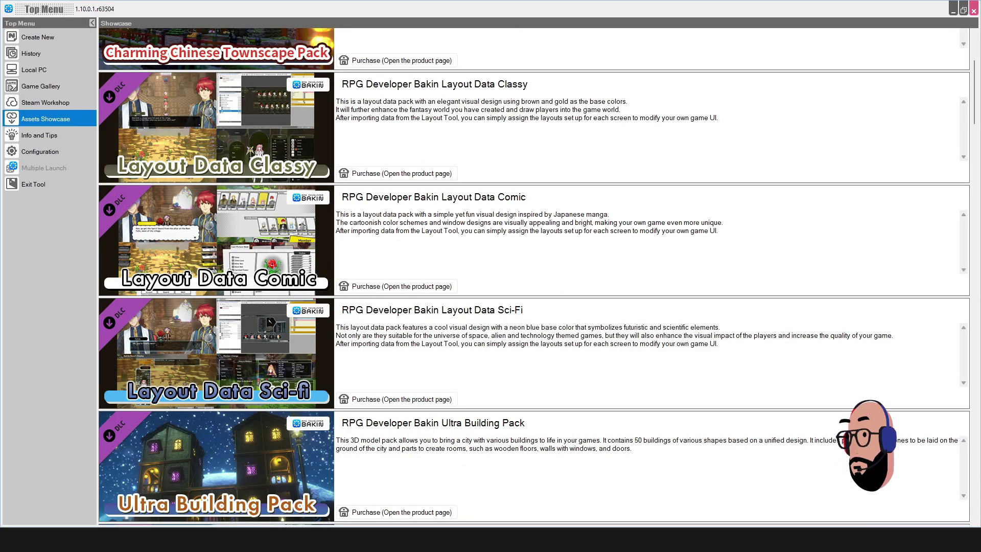
# Step: Look through the official channel's video list in Info and Tips, and view the configuration settings
pyautogui.click(40, 134)
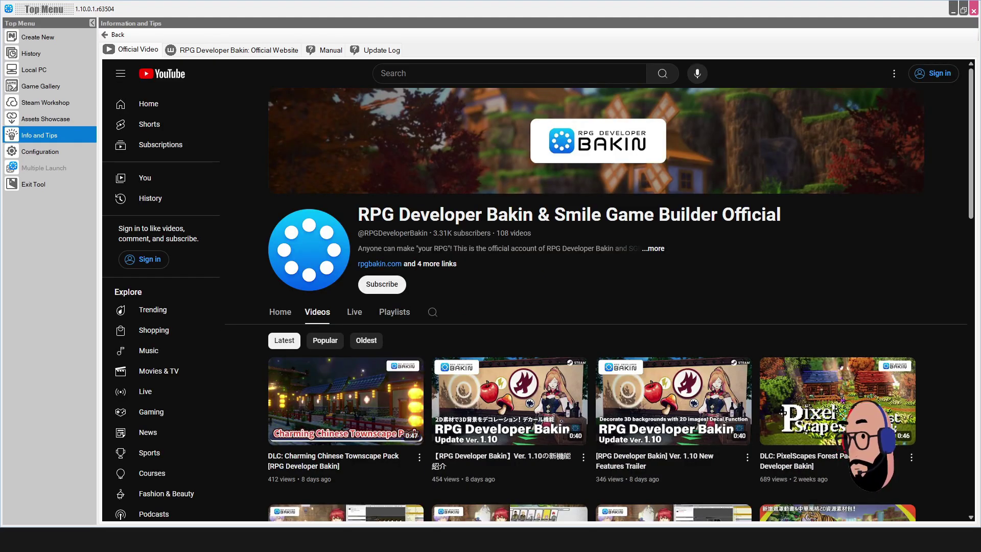
pyautogui.scroll(-5, 593, 307)
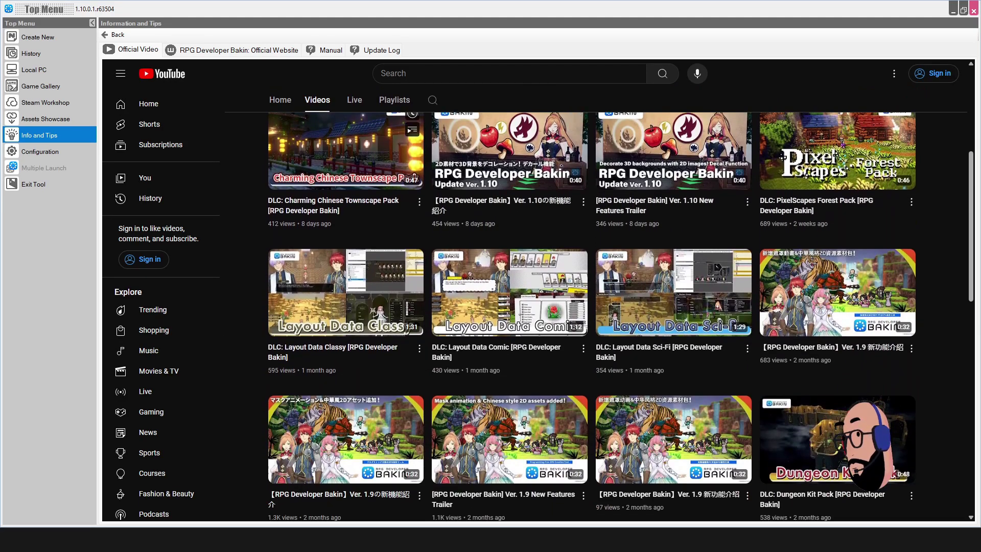
pyautogui.scroll(4, 592, 306)
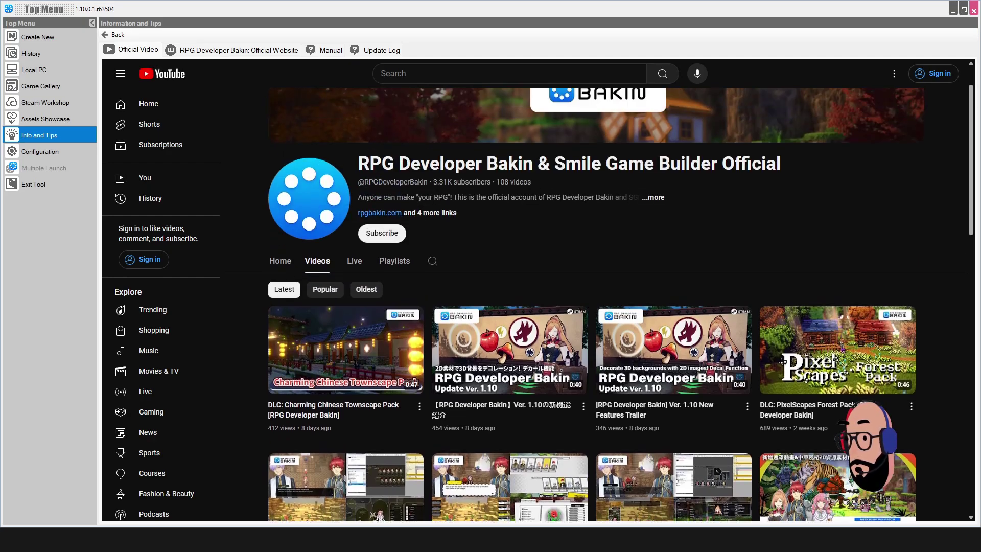
pyautogui.scroll(1, 593, 307)
pyautogui.scroll(-5, 593, 307)
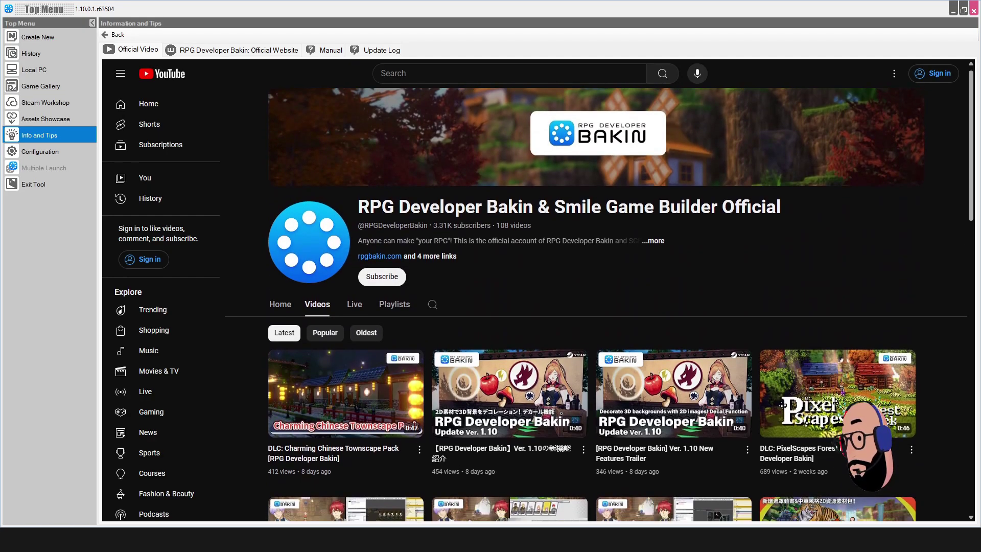
pyautogui.scroll(5, 593, 307)
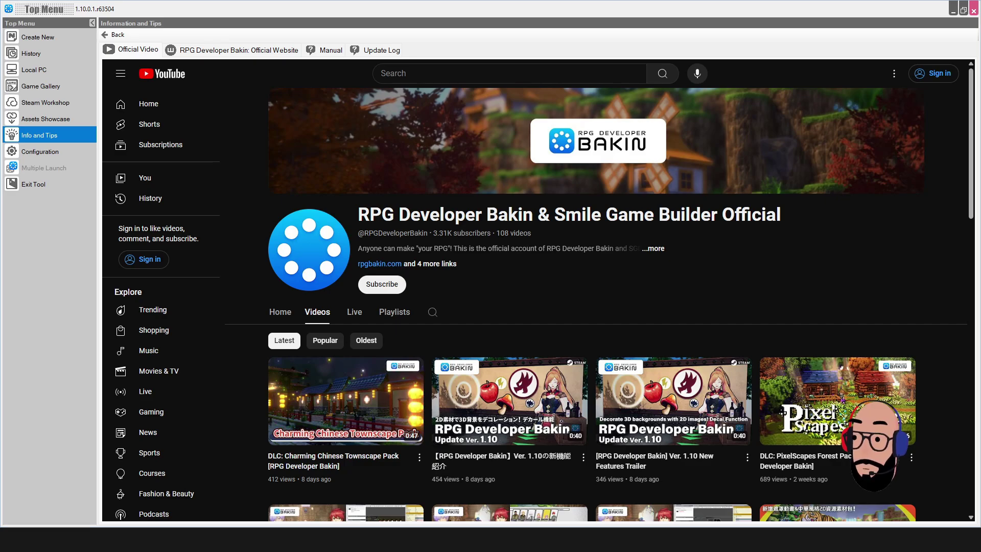
pyautogui.scroll(-3, 511, 388)
pyautogui.scroll(-2, 347, 261)
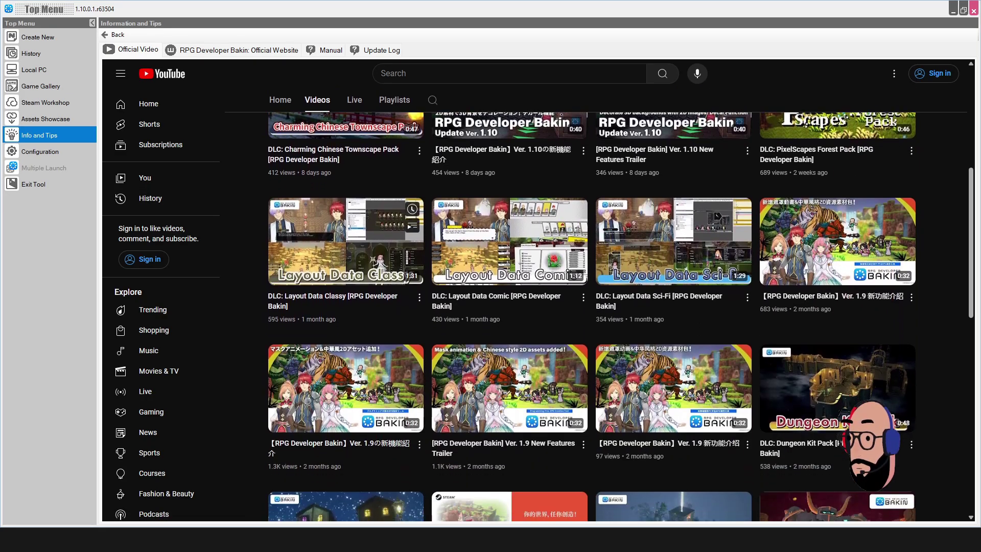
pyautogui.scroll(2, 460, 281)
pyautogui.scroll(-1, 460, 281)
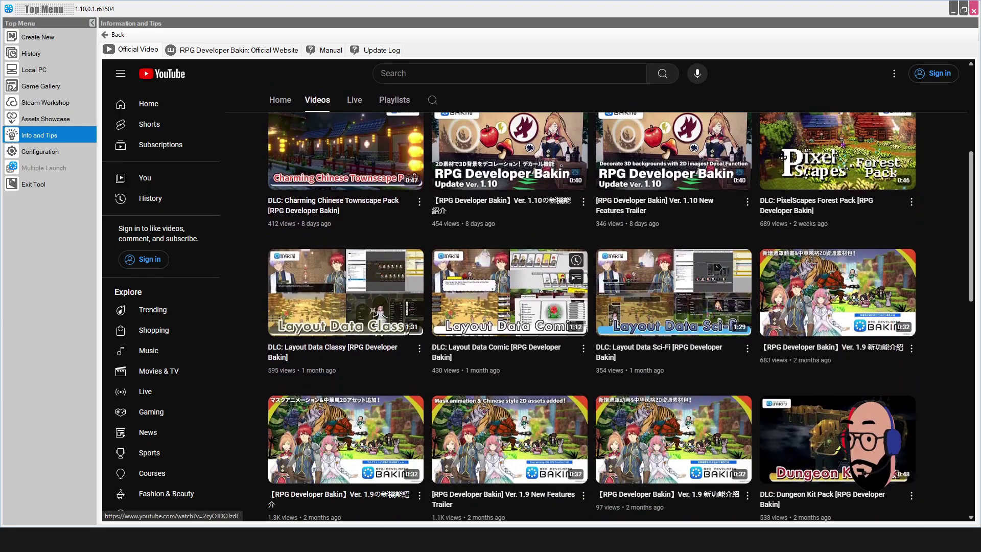
pyautogui.scroll(3, 511, 337)
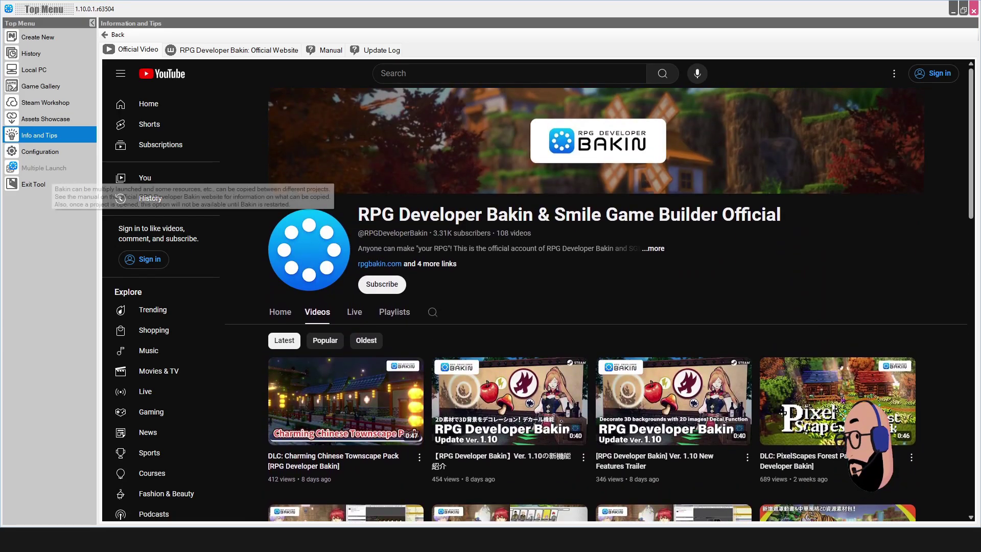
pyautogui.click(50, 153)
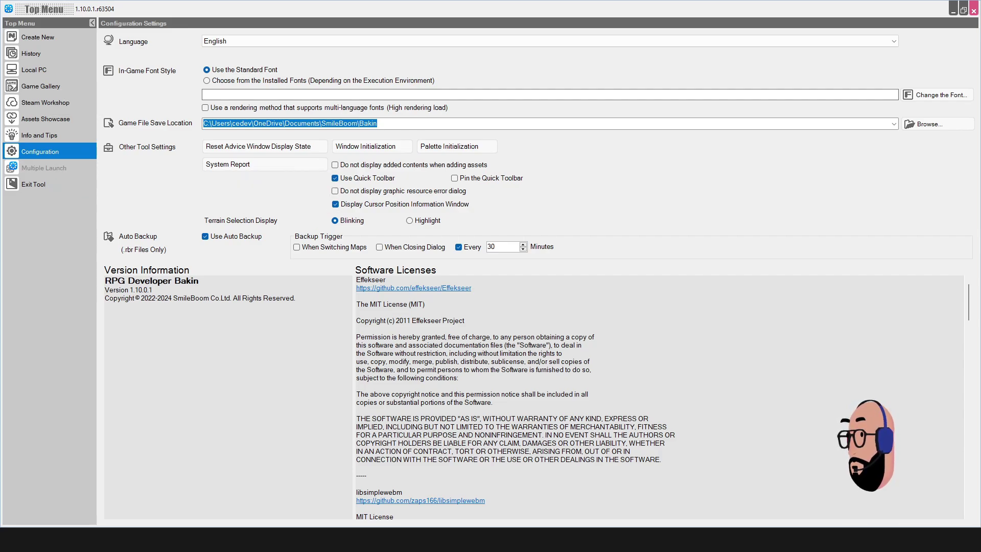
# Step: Start creating a new game and set its title to "My New Game"
pyautogui.click(49, 36)
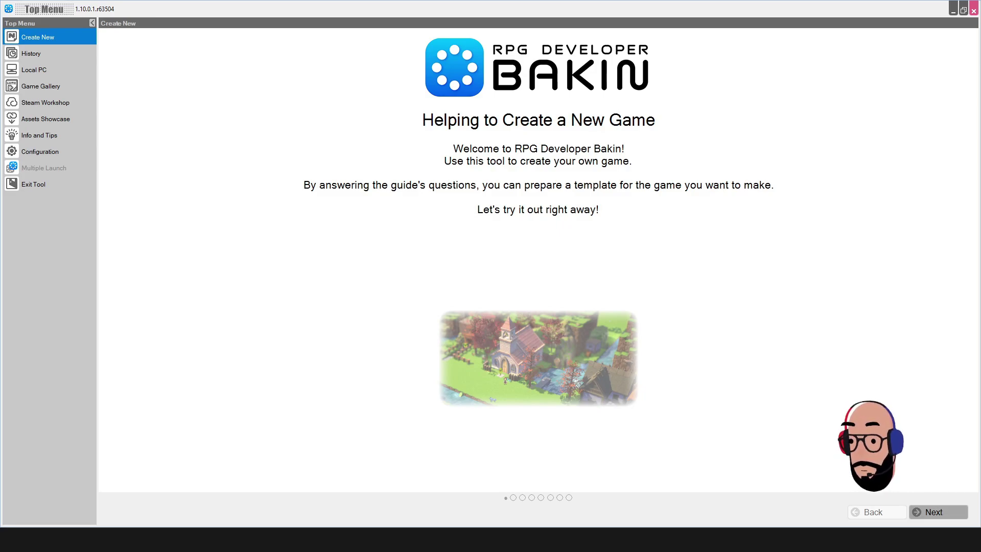
pyautogui.click(938, 511)
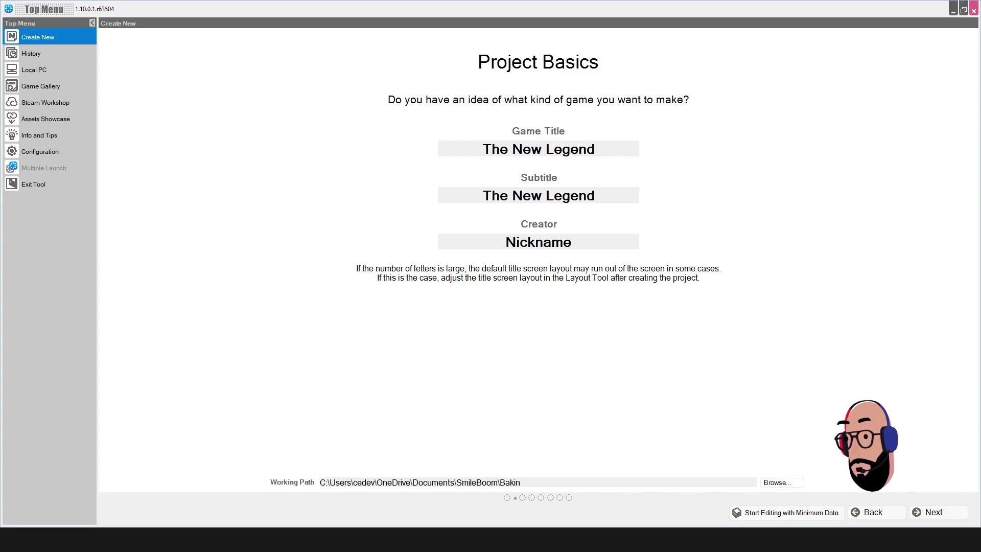
pyautogui.hotkey('shift', 'Left')
pyautogui.hotkey('shift', 'Left')
pyautogui.hotkey('shift', 'Left')
pyautogui.hotkey('shift', 'Left')
pyautogui.hotkey('shift', 'Left')
pyautogui.hotkey('shift', 'Left')
pyautogui.hotkey('shift', 'Left')
pyautogui.hotkey('shift', 'Left')
pyautogui.hotkey('shift', 'Left')
pyautogui.hotkey('shift', 'Left')
pyautogui.hotkey('shift', 'Left')
pyautogui.hotkey('shift', 'Left')
pyautogui.hotkey('shift', 'Left')
pyautogui.hotkey('shift', 'Left')
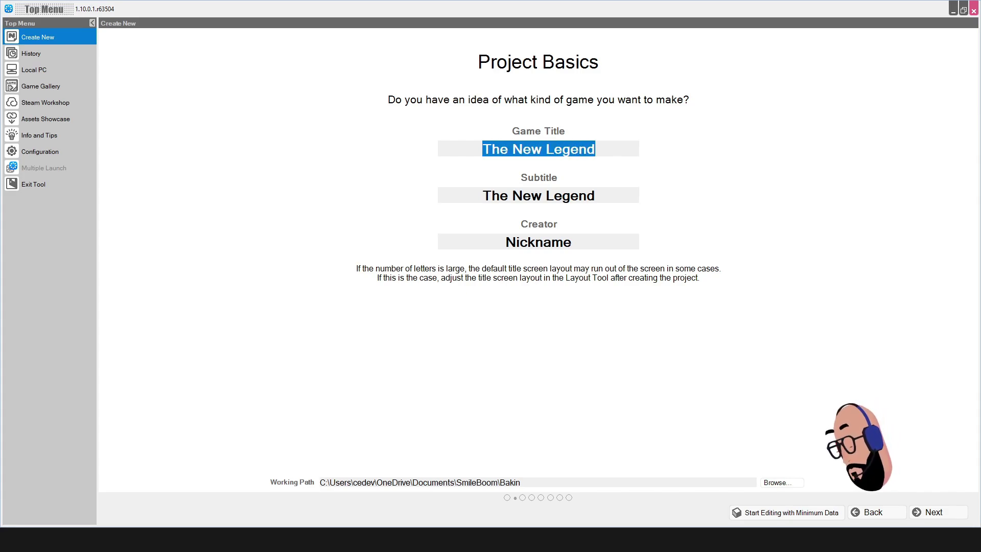
pyautogui.write('My Name')
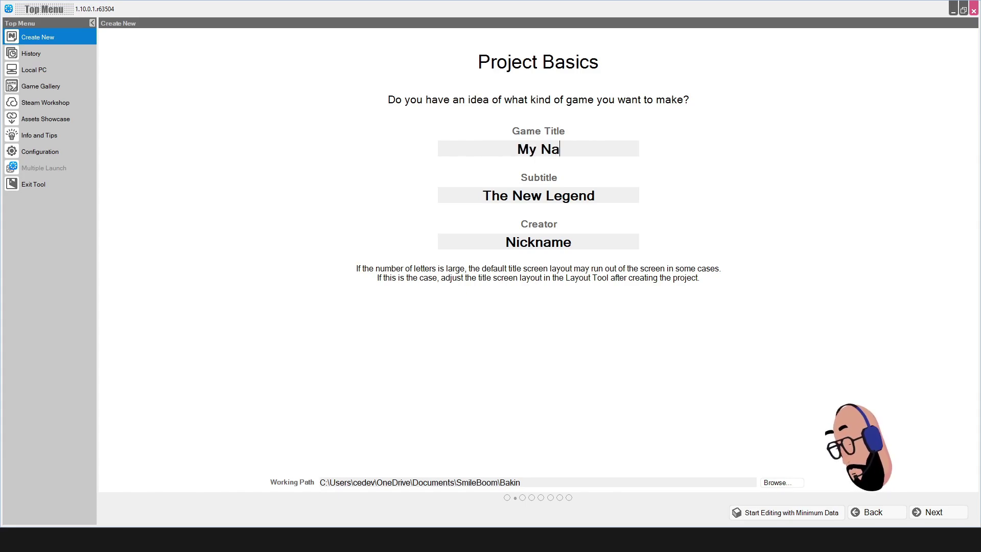
pyautogui.press('BackSpace')
pyautogui.press('BackSpace')
pyautogui.press('BackSpace')
pyautogui.press('BackSpace')
pyautogui.write('New Game')
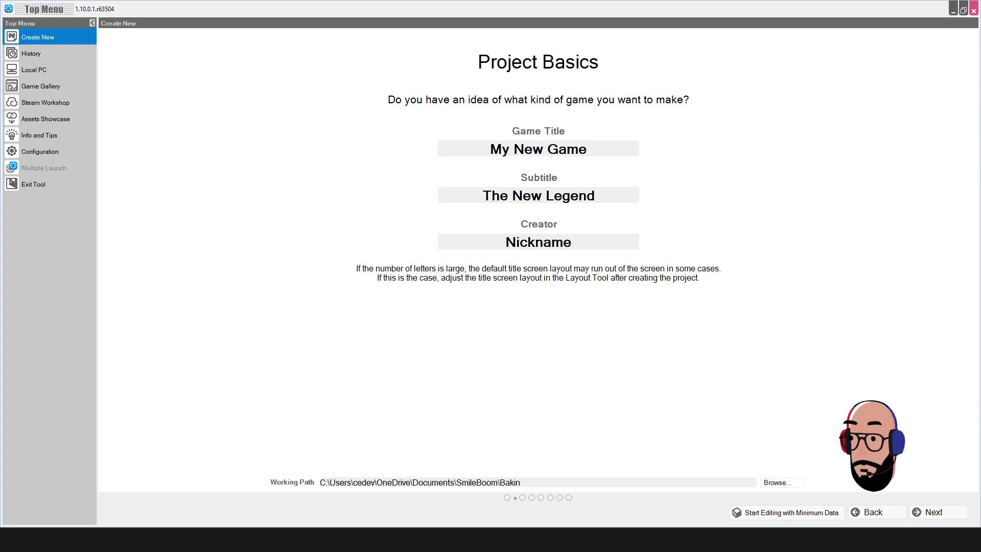
# Step: Keep the default subtitle, enter IGH as the creator, and continue with the Normal asset amount
pyautogui.press('Tab')
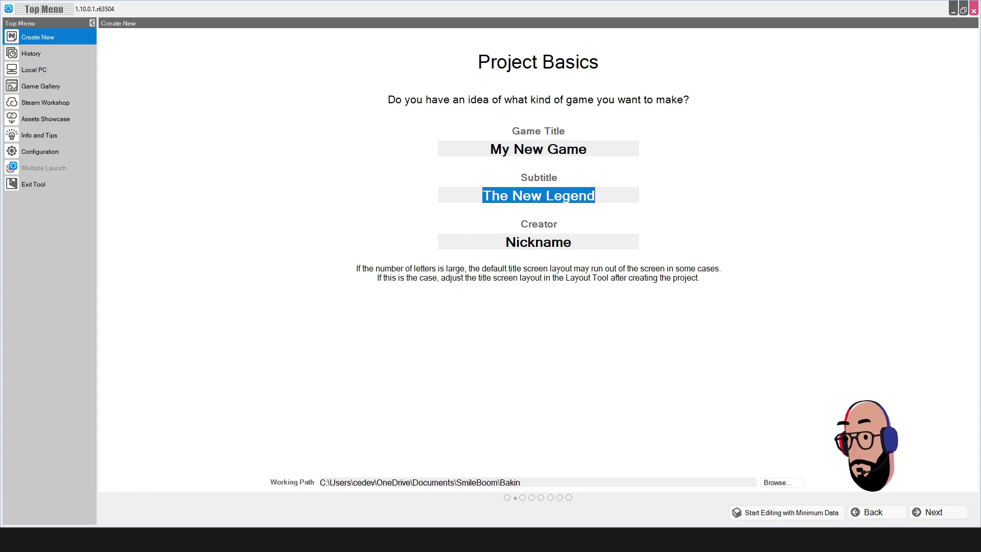
pyautogui.press('Tab')
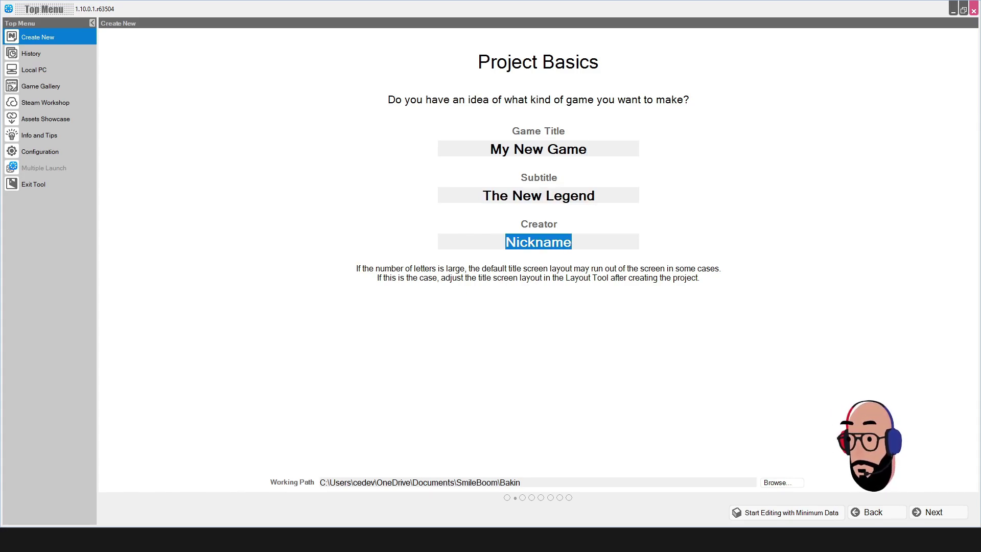
pyautogui.write('IGH')
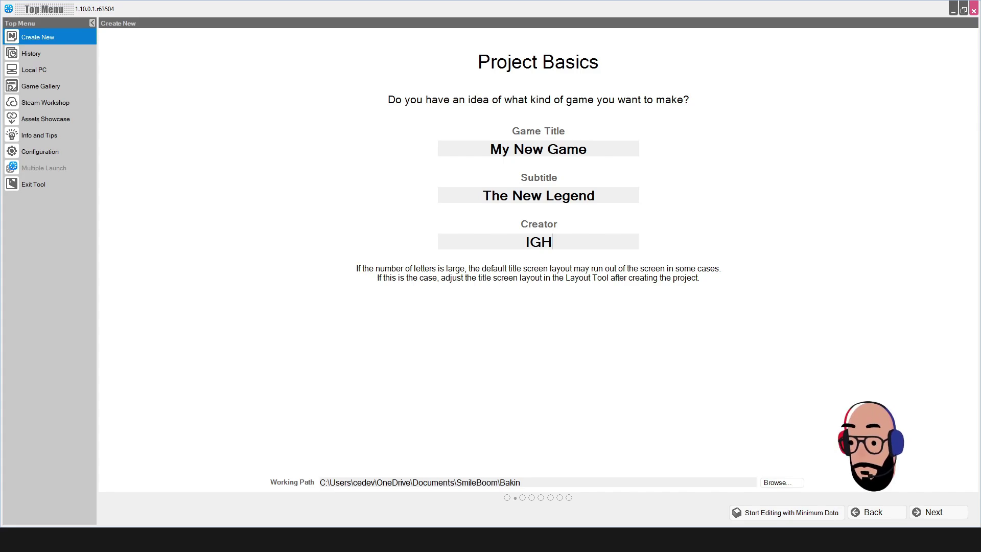
pyautogui.click(938, 512)
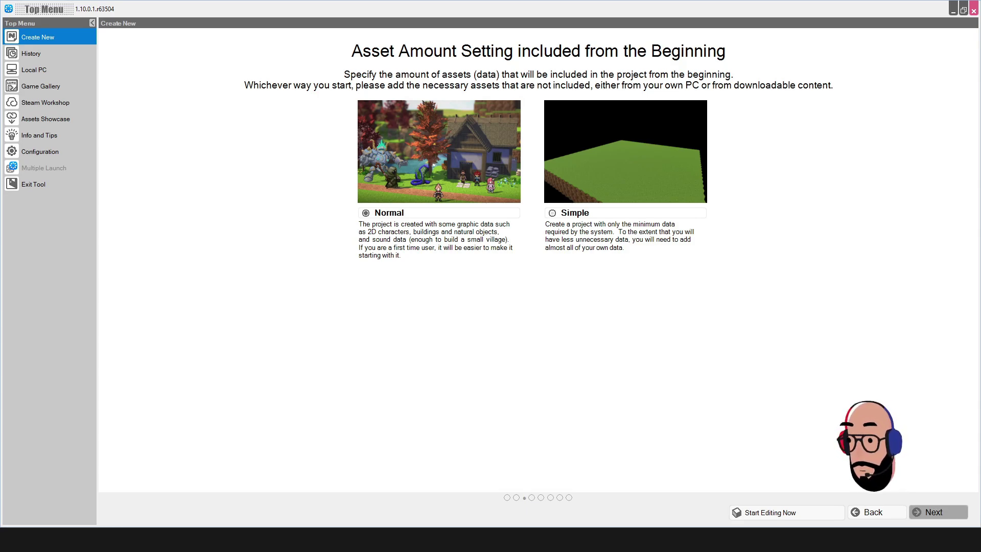
pyautogui.click(938, 512)
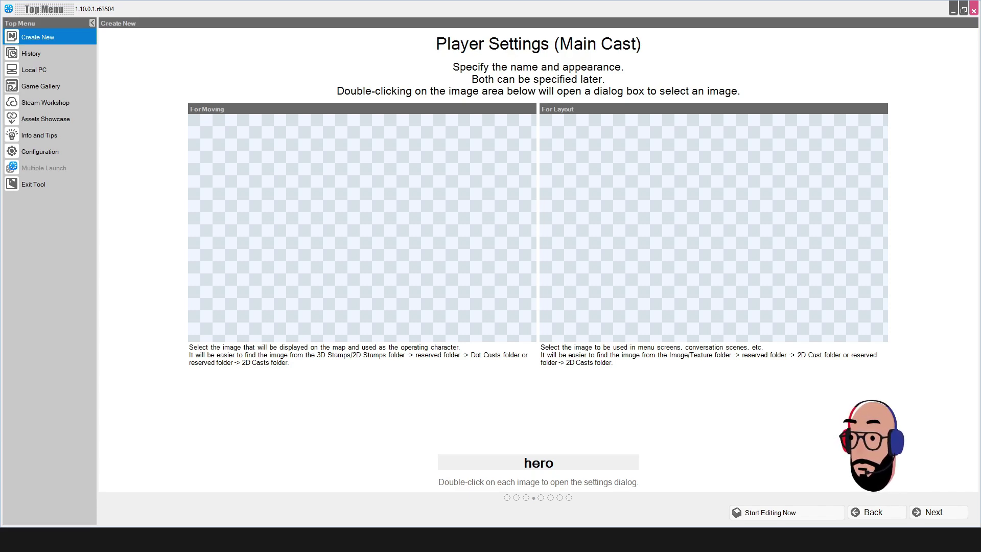
# Step: Open the asset choice for the main cast's moving image, check the 3D stamp folders, and switch to the 2D stamps
pyautogui.doubleClick(538, 462)
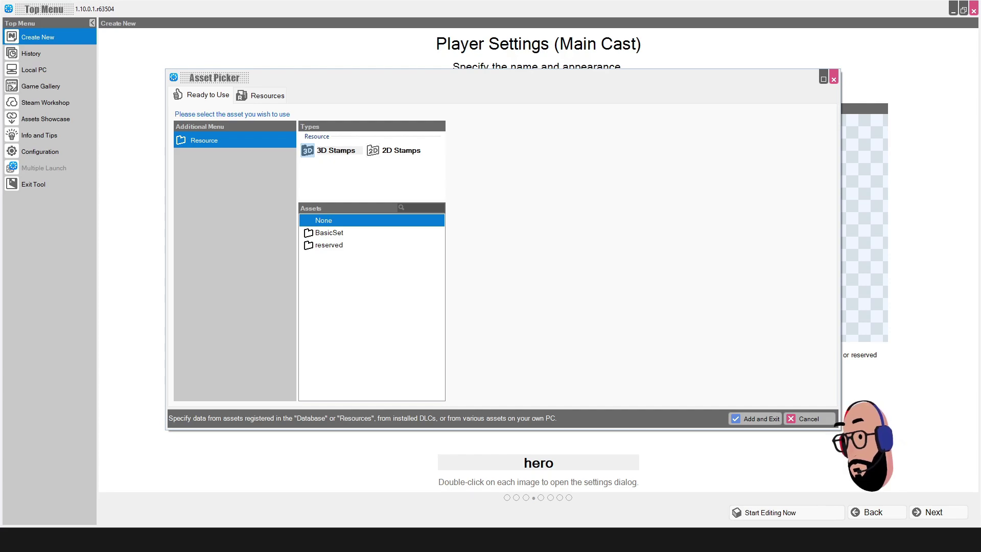
pyautogui.click(329, 245)
pyautogui.click(328, 232)
pyautogui.click(329, 233)
pyautogui.click(329, 245)
pyautogui.click(401, 150)
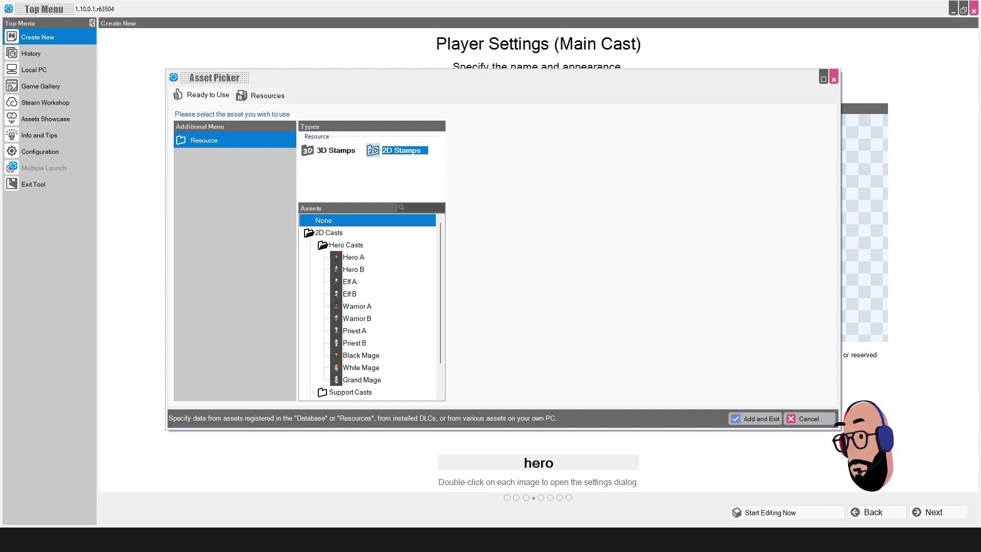
# Step: Preview several Hero Casts and assign Hero A as the main cast's moving image
pyautogui.click(354, 258)
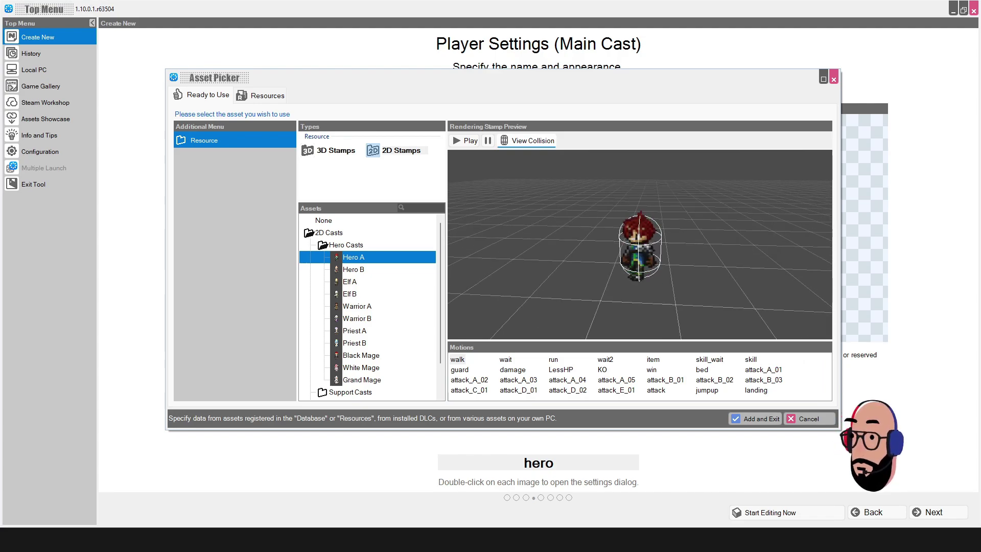
pyautogui.press('Down')
pyautogui.press('Down')
pyautogui.press('Down')
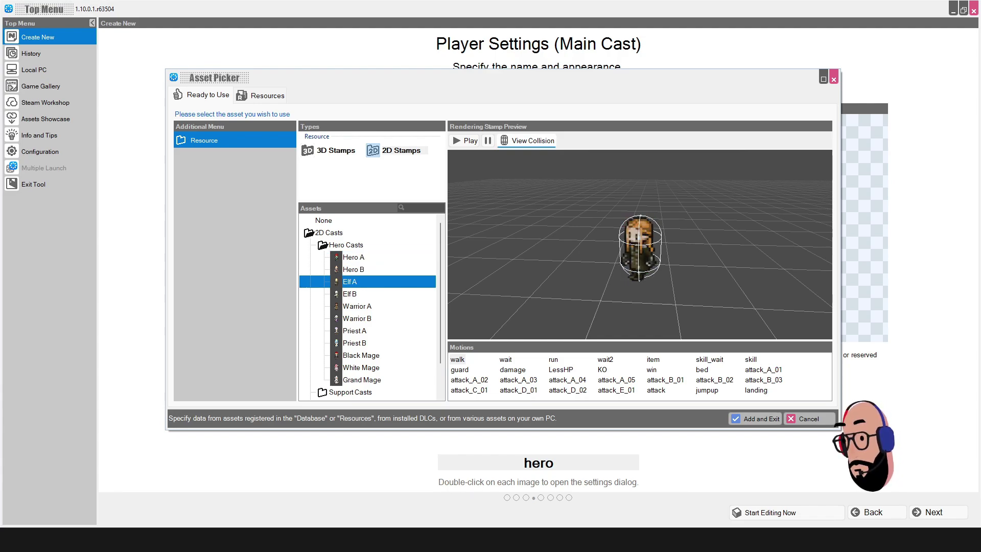
pyautogui.click(353, 257)
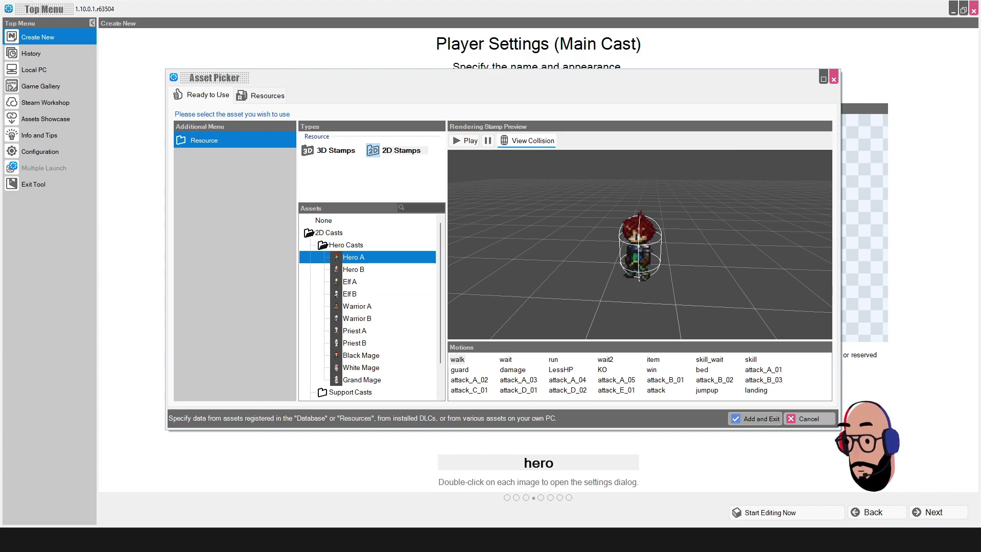
pyautogui.click(755, 418)
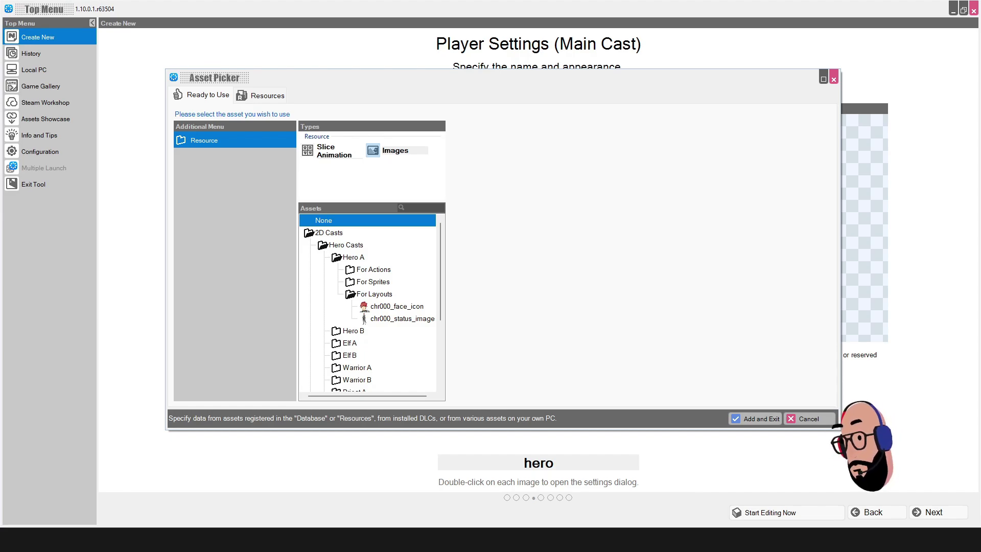
# Step: Compare Hero A's layout images and assign chr000_status_image as the main cast's layout image
pyautogui.click(397, 306)
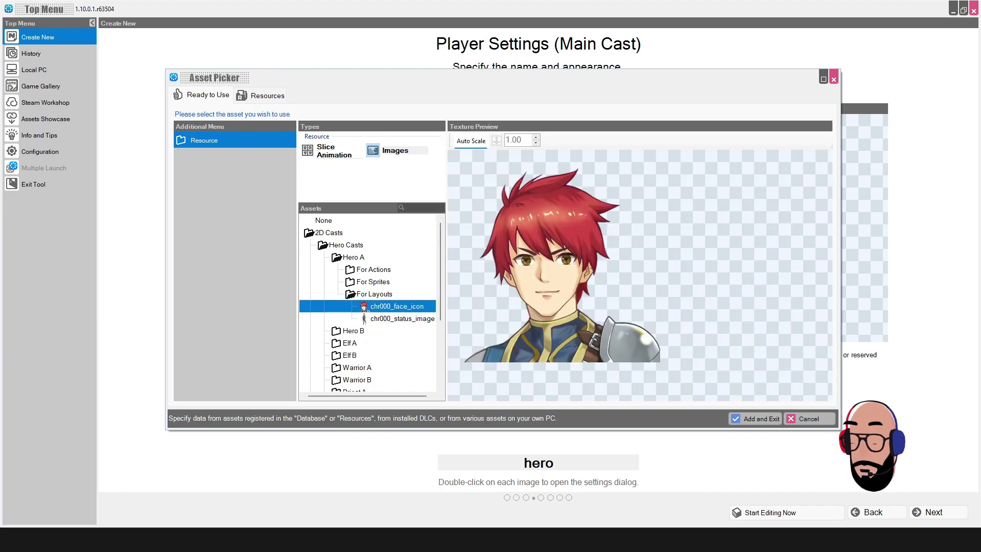
pyautogui.click(402, 318)
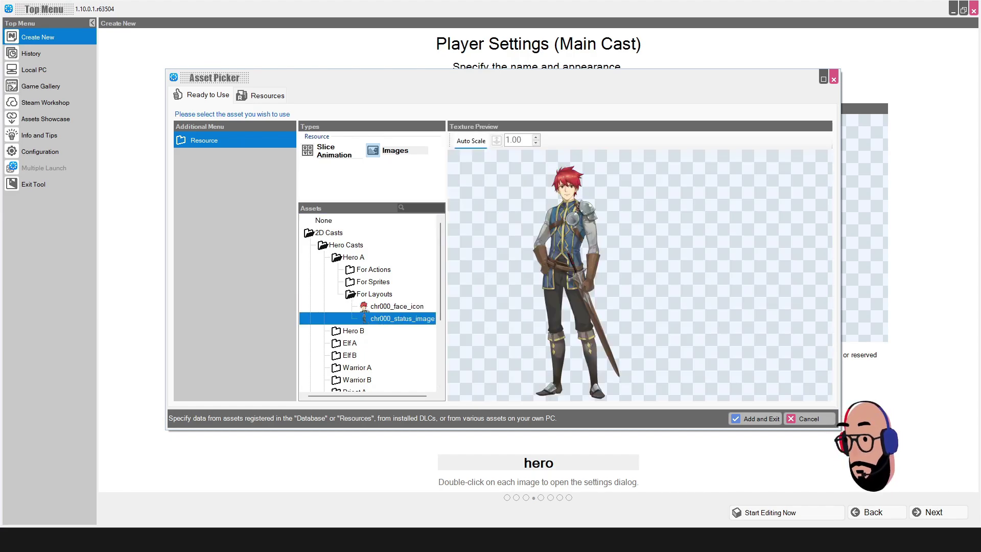
pyautogui.click(397, 306)
pyautogui.click(402, 319)
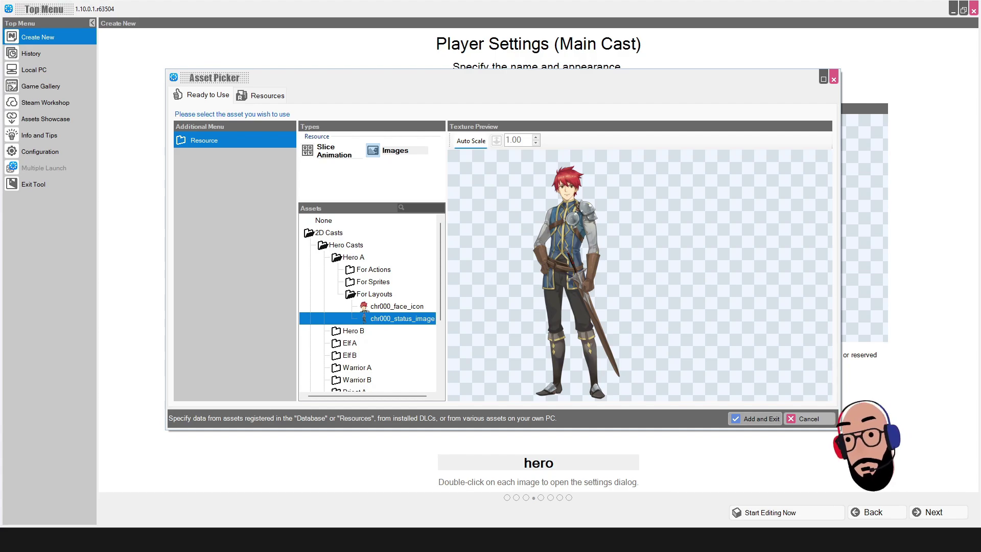
pyautogui.click(755, 418)
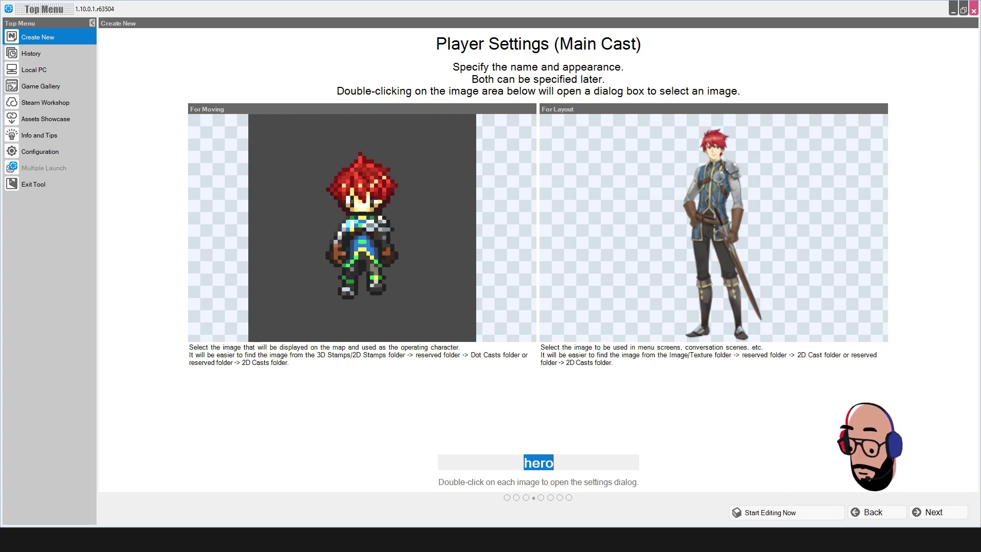
# Step: Enter hero as the main cast's name and continue to the camera settings
pyautogui.press('BackSpace')
pyautogui.write('hero')
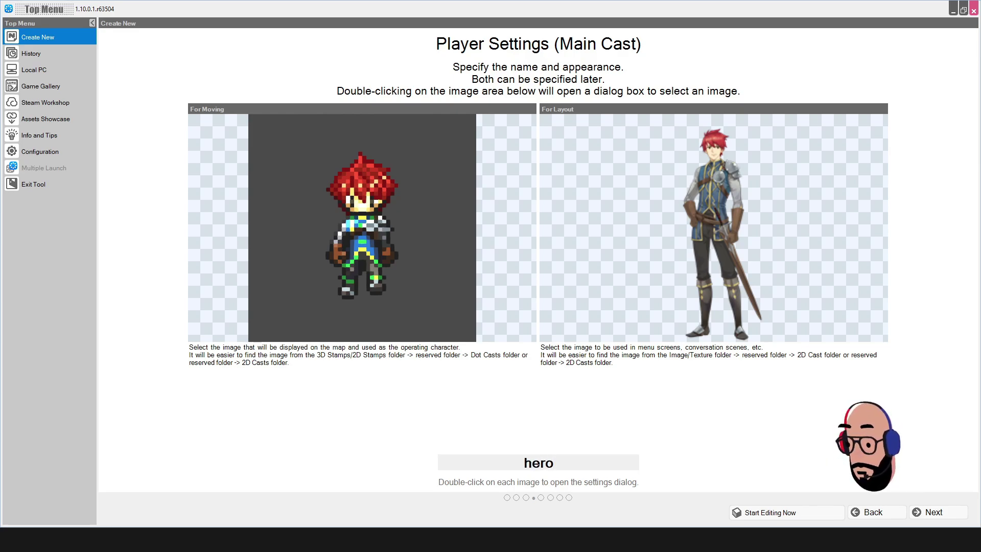
pyautogui.hotkey('ctrl', 'a')
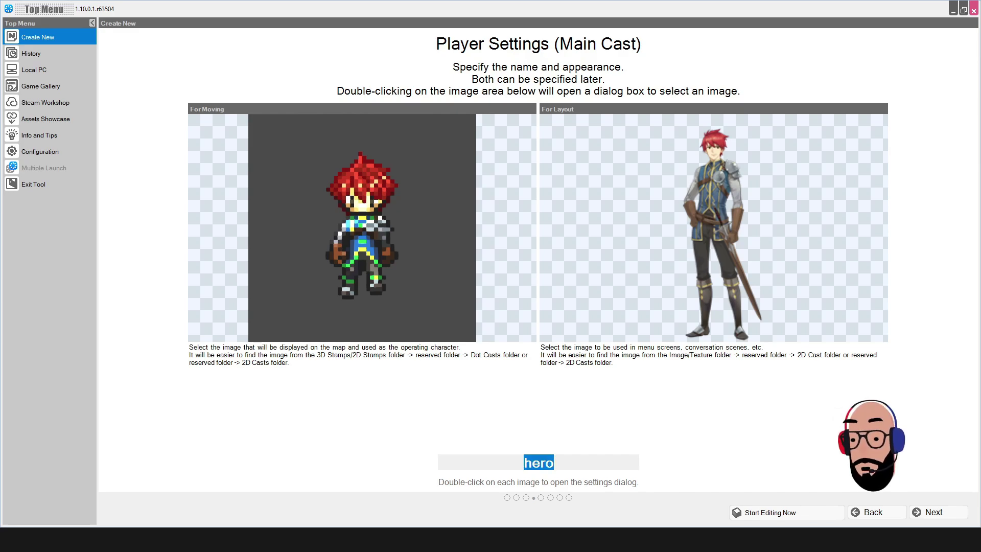
pyautogui.click(553, 462)
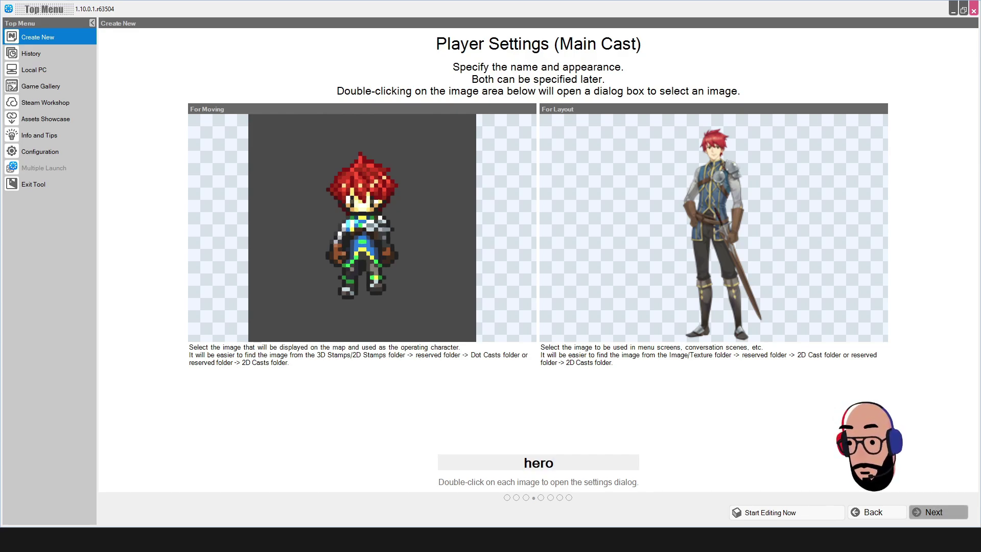
pyautogui.click(939, 512)
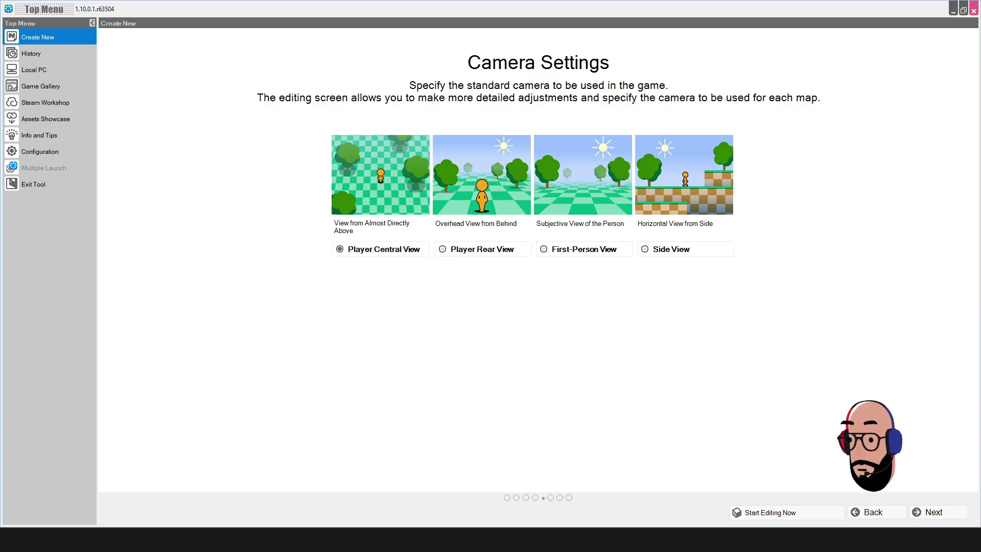
# Step: Accept Player Central View, Top View Operation, and the With Jump and With Inertial Movement actions to finish the setup guide
pyautogui.click(939, 512)
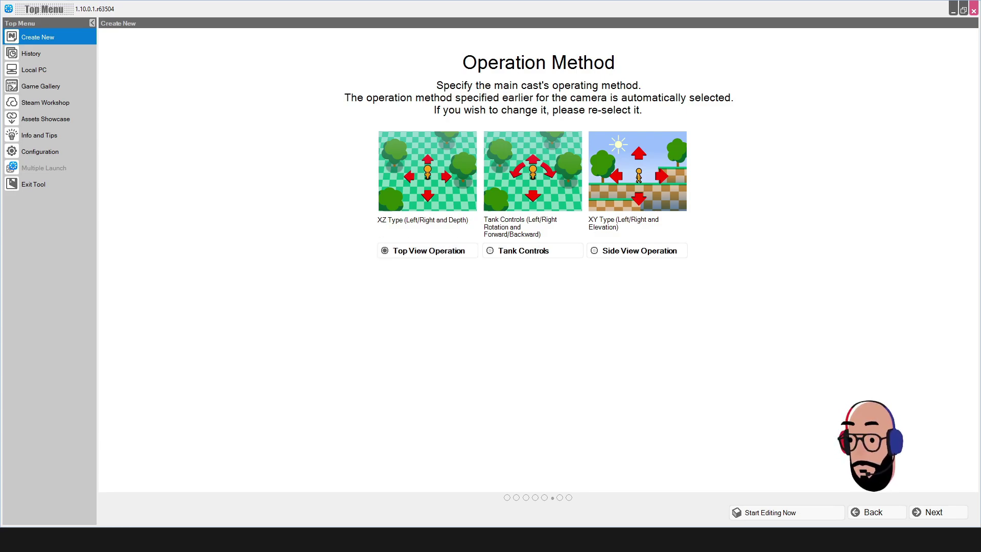
pyautogui.click(939, 512)
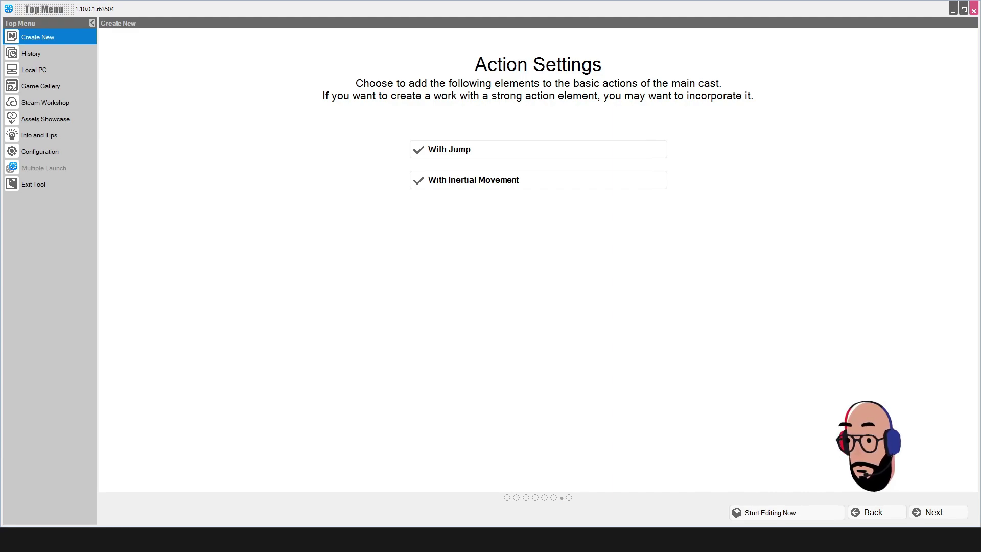
pyautogui.click(939, 512)
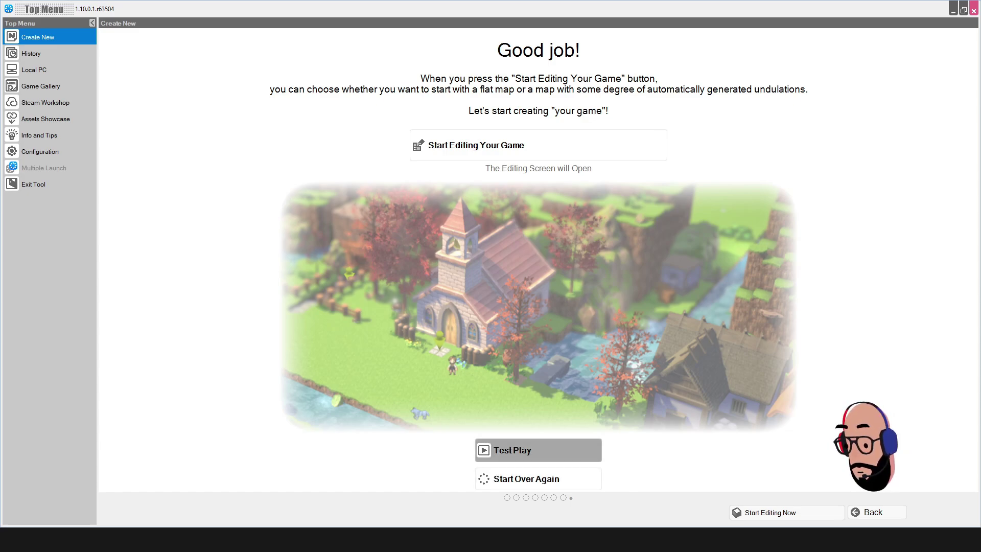
# Step: Launch a test play of the game, agreeing to automatic map generation
pyautogui.click(476, 145)
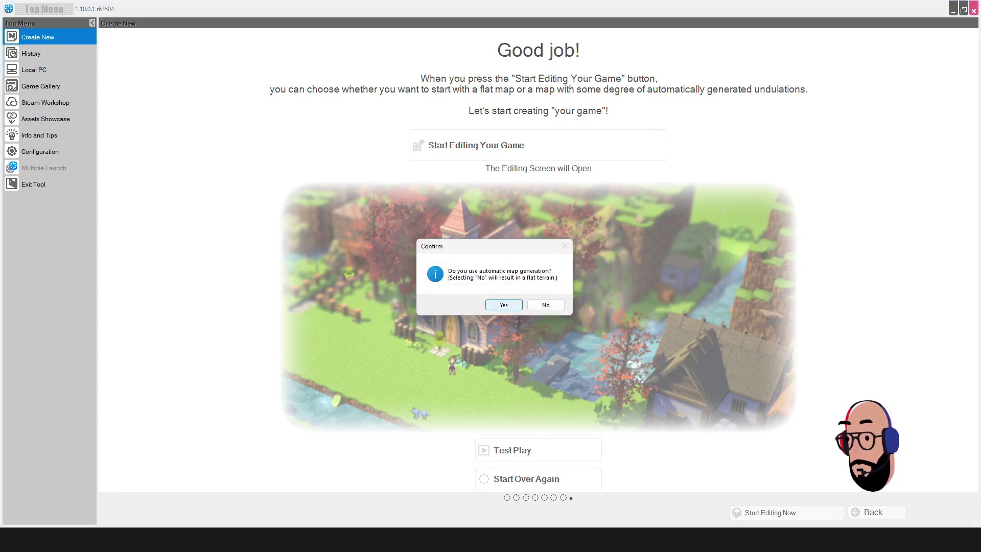
pyautogui.moveTo(504, 246); pyautogui.dragTo(528, 243)
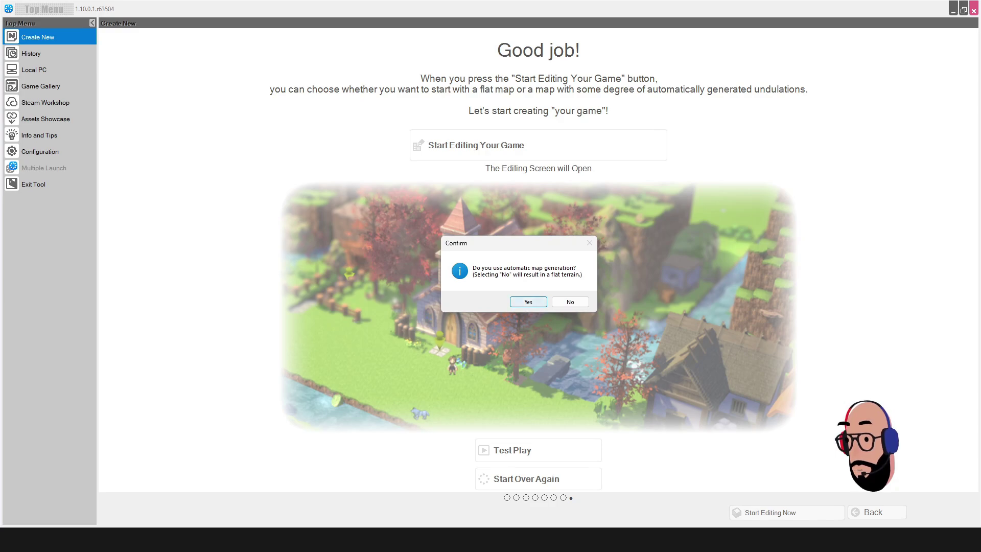
pyautogui.press('Return')
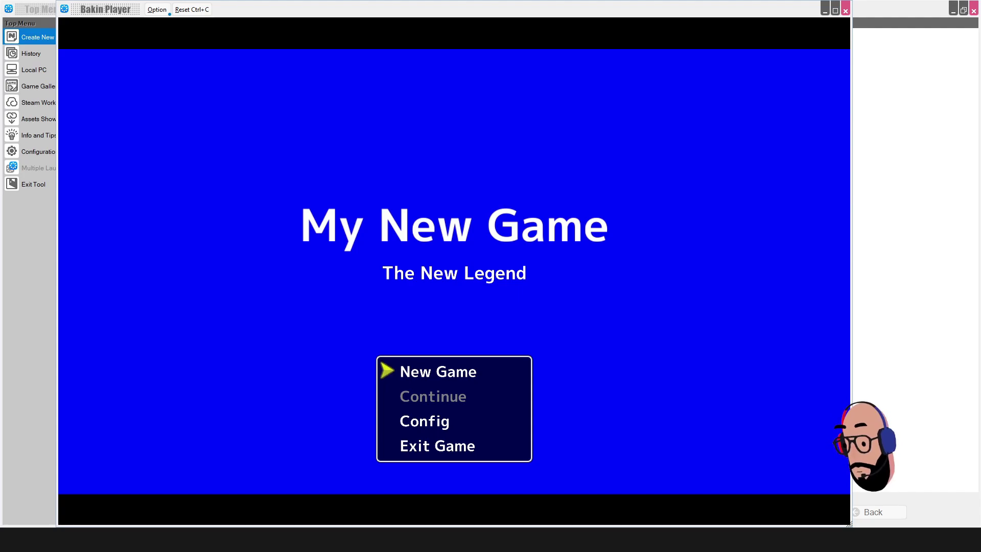
# Step: Cycle through the title screen options and start a New Game
pyautogui.press('Down')
pyautogui.press('Down')
pyautogui.press('Up')
pyautogui.press('Up')
pyautogui.press('Up')
pyautogui.press('Down')
pyautogui.press('Up')
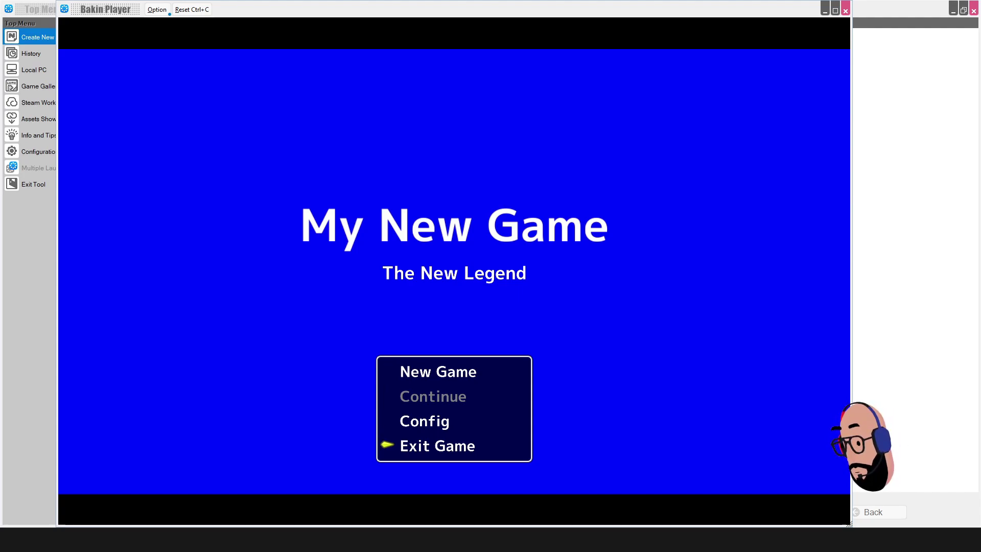
pyautogui.press('Down')
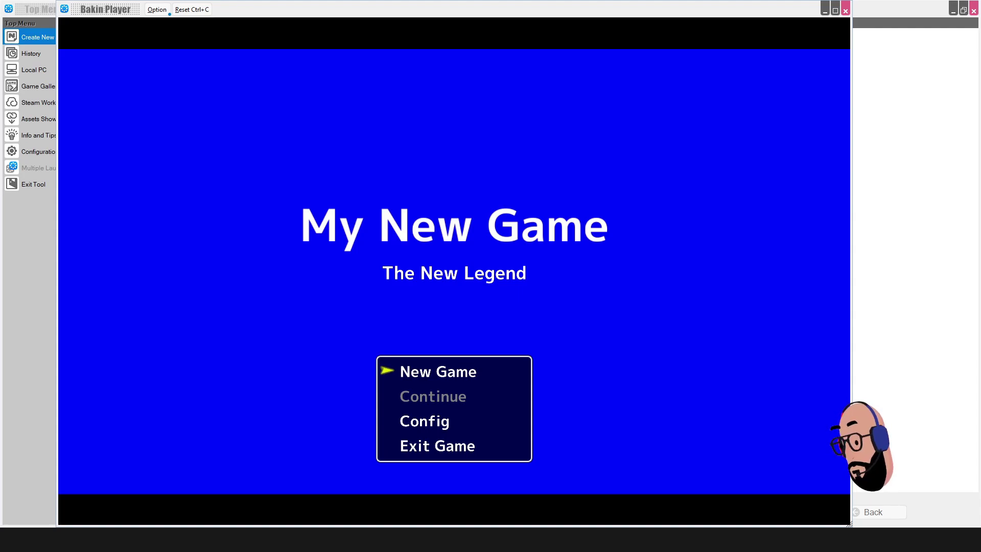
pyautogui.press('Up')
pyautogui.press('Down')
pyautogui.press('Up')
pyautogui.press('Return')
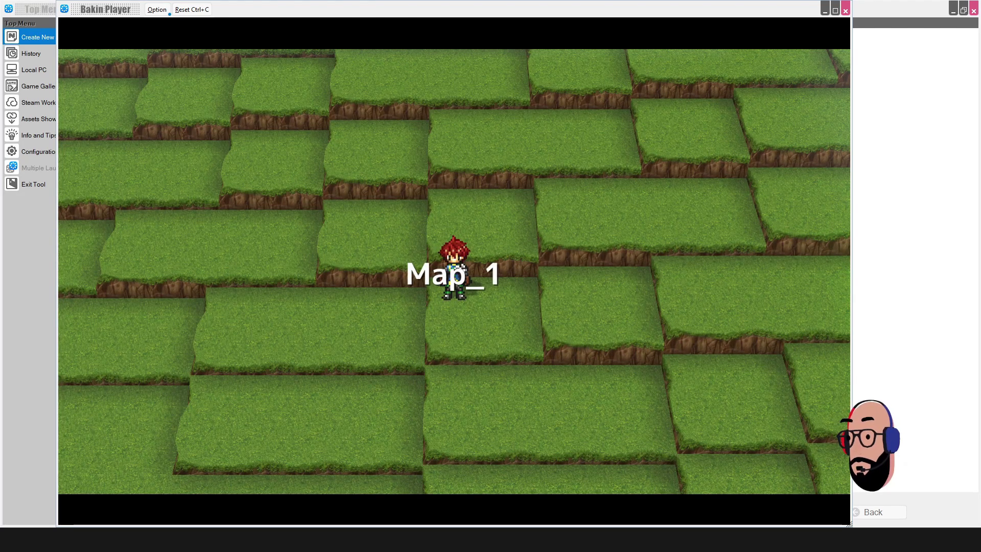
# Step: Walk the hero around Map_1 in all directions to test movement on the uneven terrain
pyautogui.press('Left')
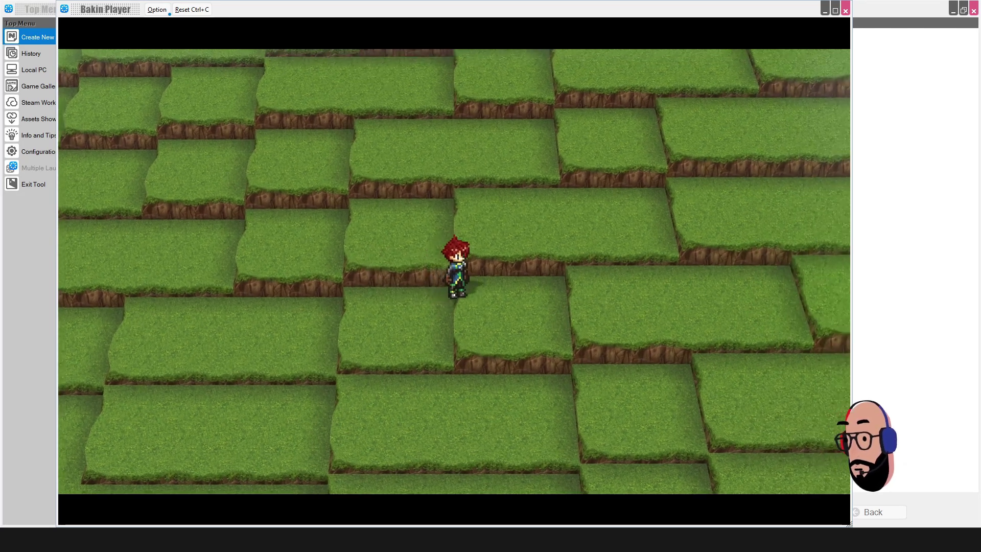
pyautogui.press('Left')
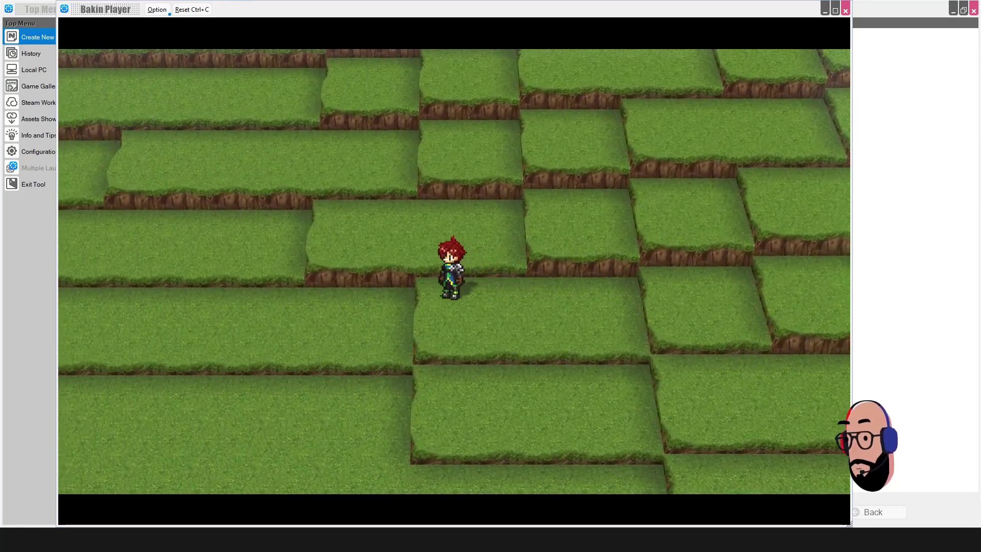
pyautogui.press('Left')
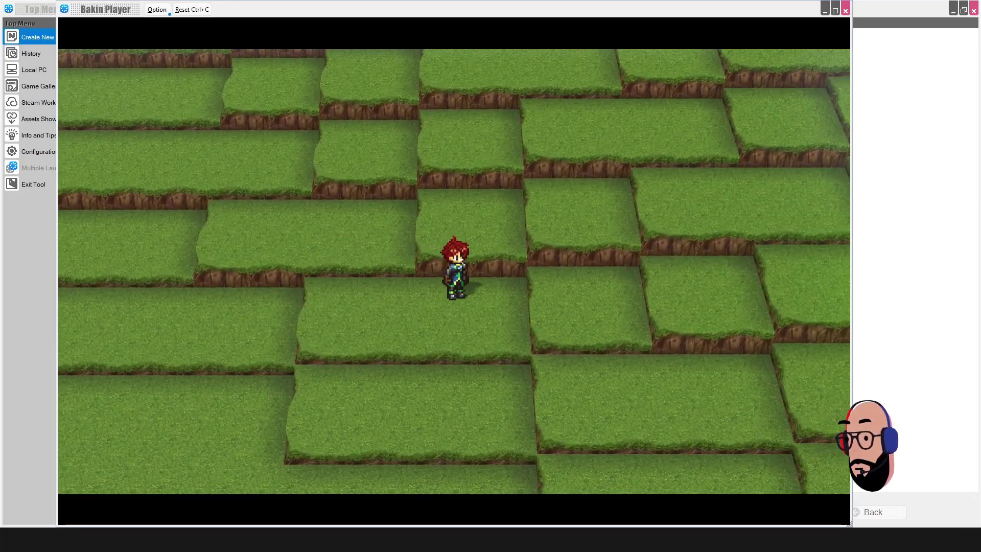
pyautogui.press('Left')
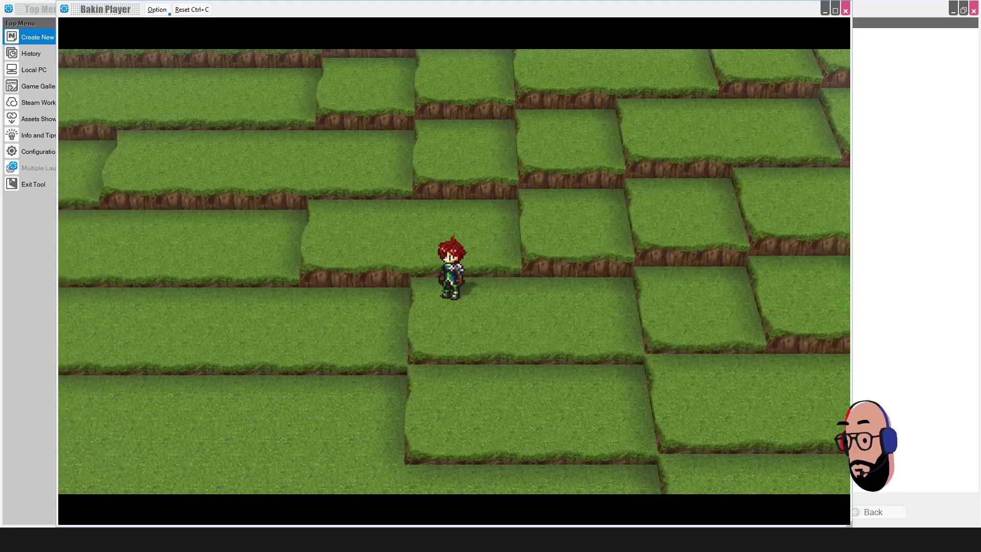
pyautogui.press('Left')
pyautogui.press('Up')
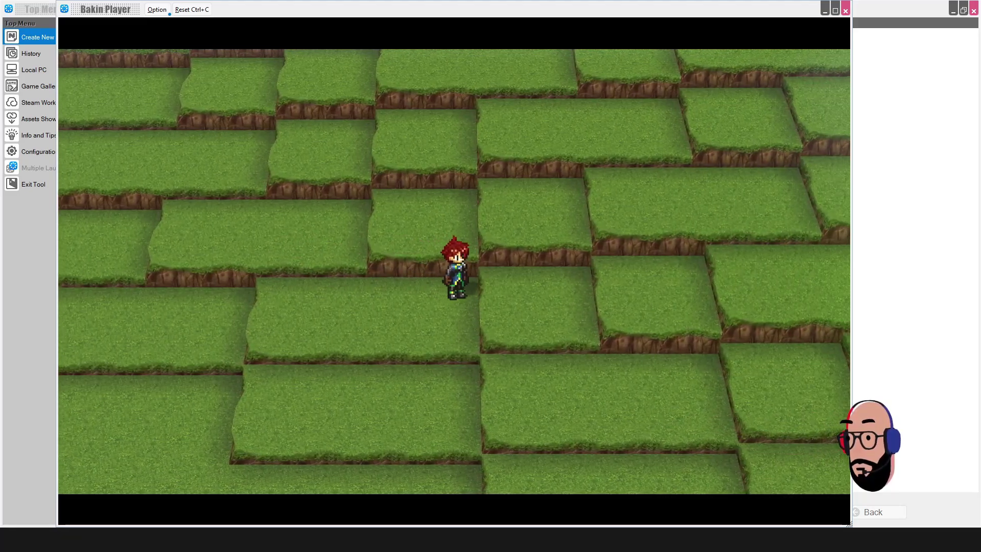
pyautogui.press('Left')
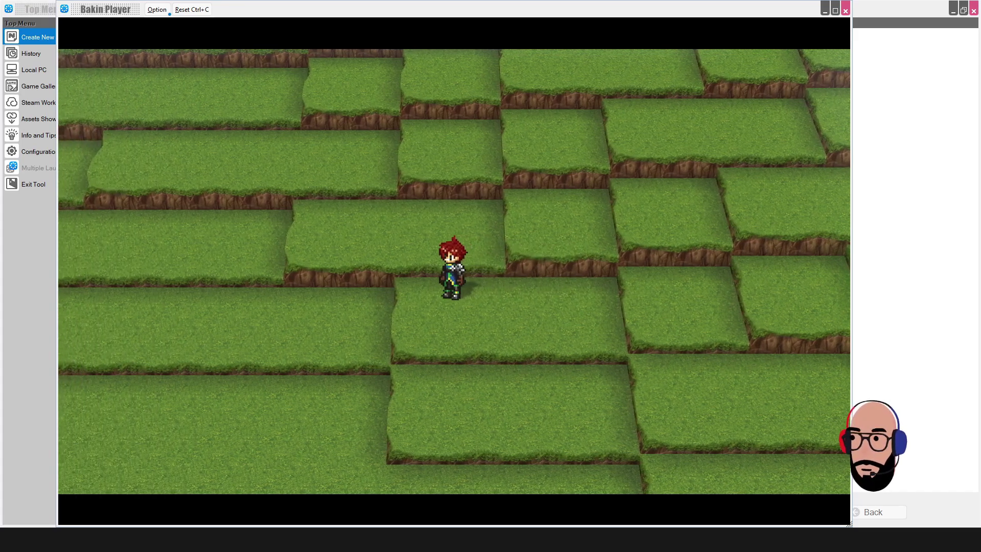
pyautogui.press('Down')
pyautogui.press('Right')
pyautogui.press('Up')
pyautogui.press('Left')
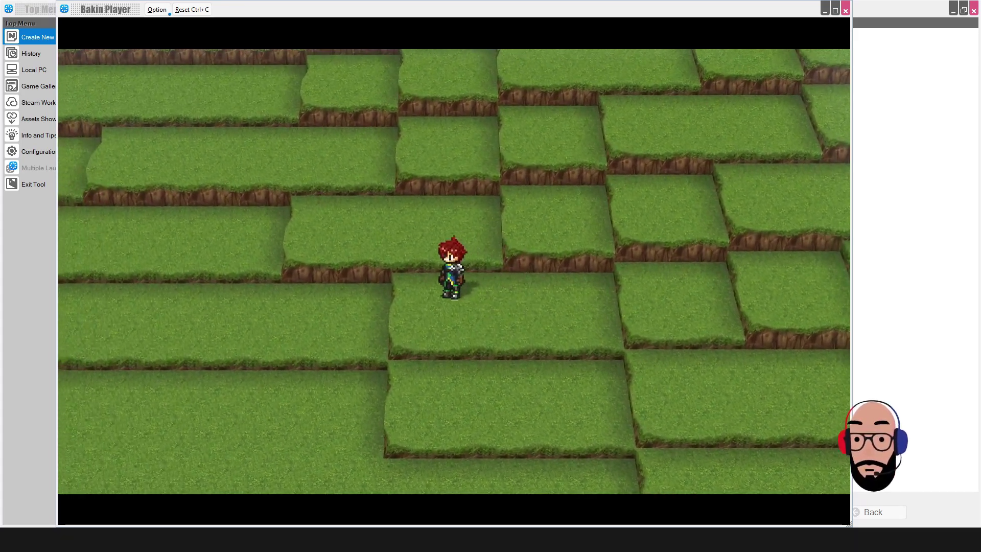
pyautogui.press('Down')
pyautogui.press('Right')
pyautogui.press('Left')
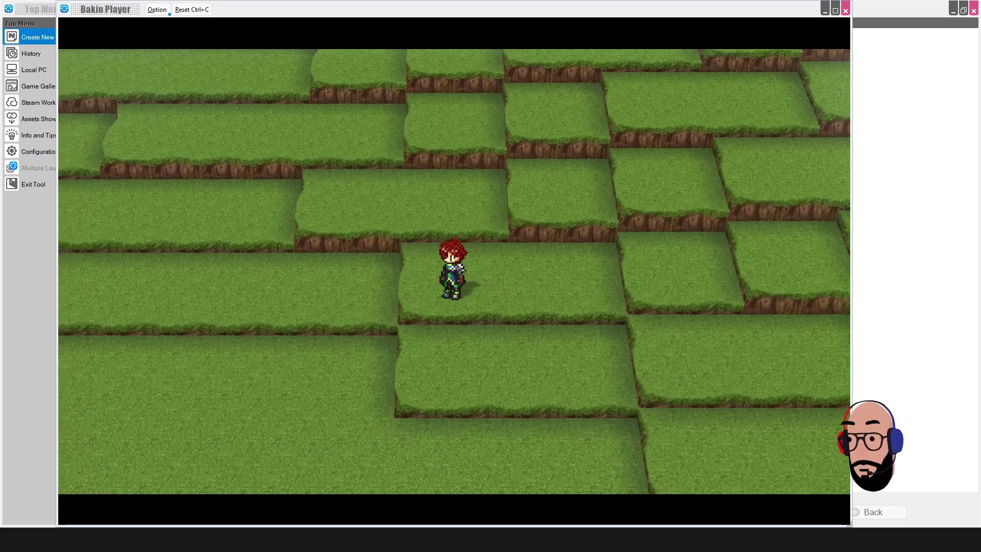
pyautogui.press('Right')
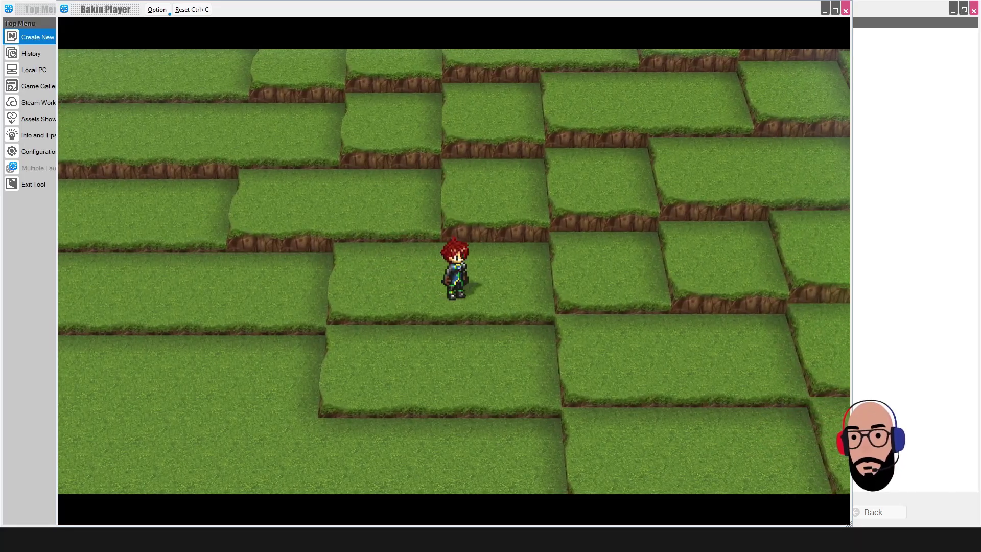
pyautogui.press('Down')
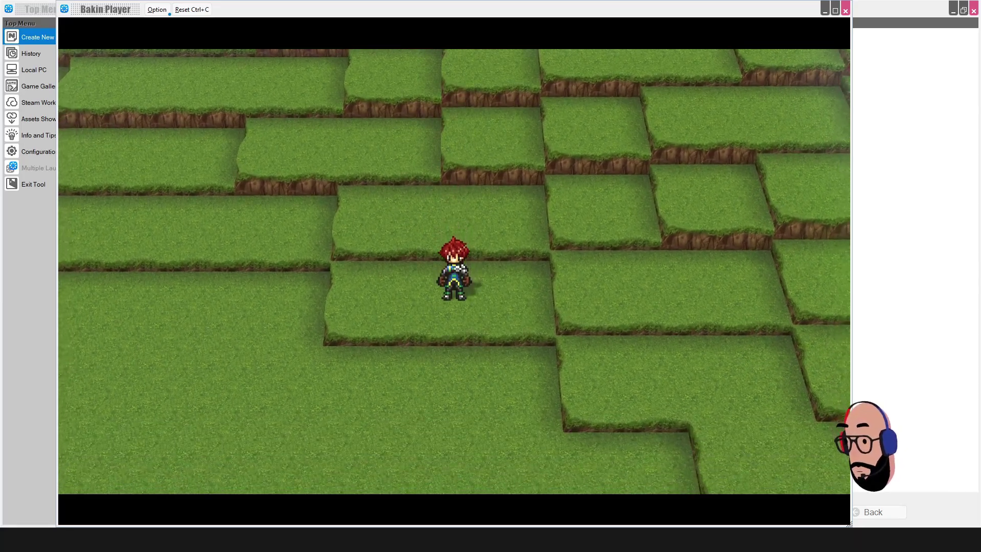
pyautogui.press('Left')
pyautogui.press('Right')
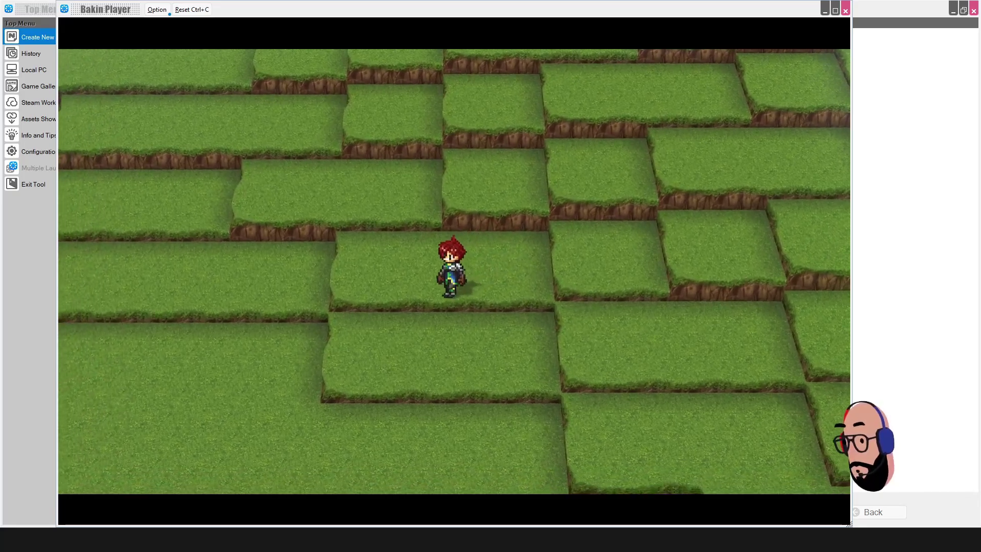
pyautogui.press('Up')
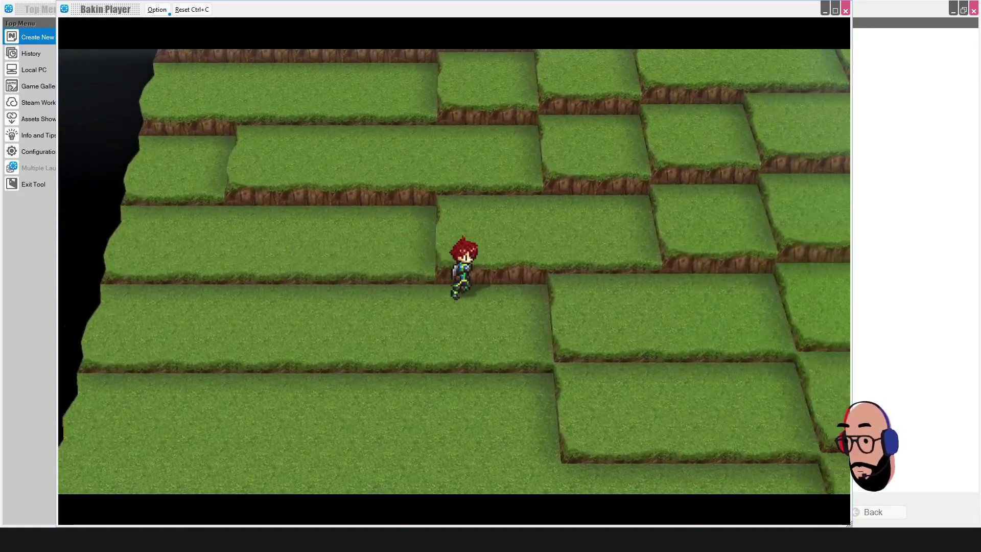
# Step: Walk the hero farther across the stepped grass terrain to continue testing movement
pyautogui.press('Up')
pyautogui.press('Up')
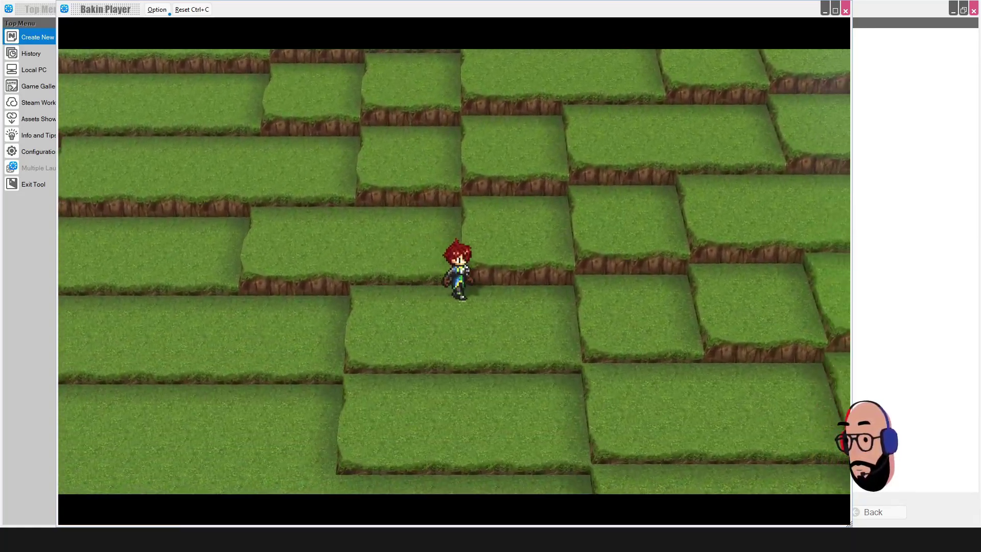
pyautogui.press('Up')
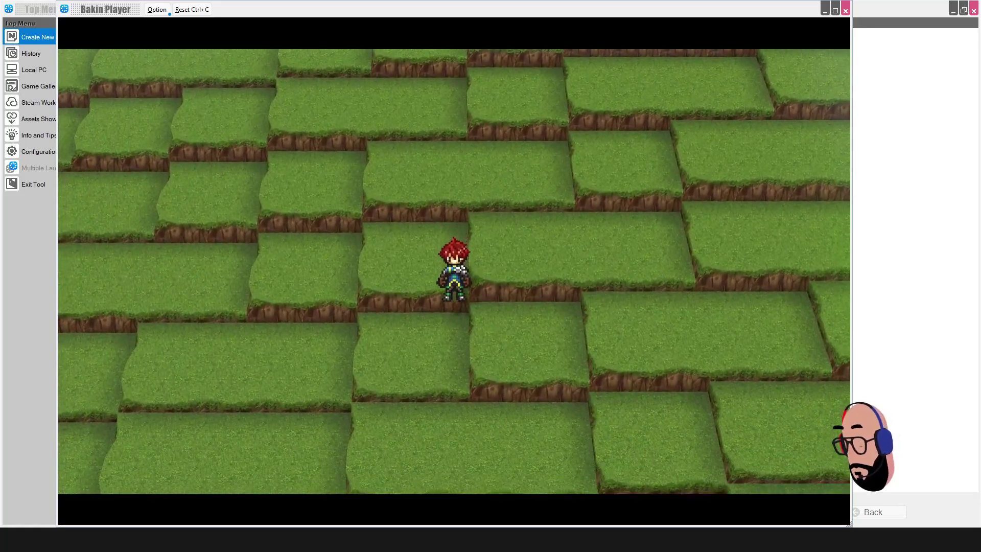
# Step: Bring up the in-game menu to review its options and the hero's status, and return to the map
pyautogui.press('Escape')
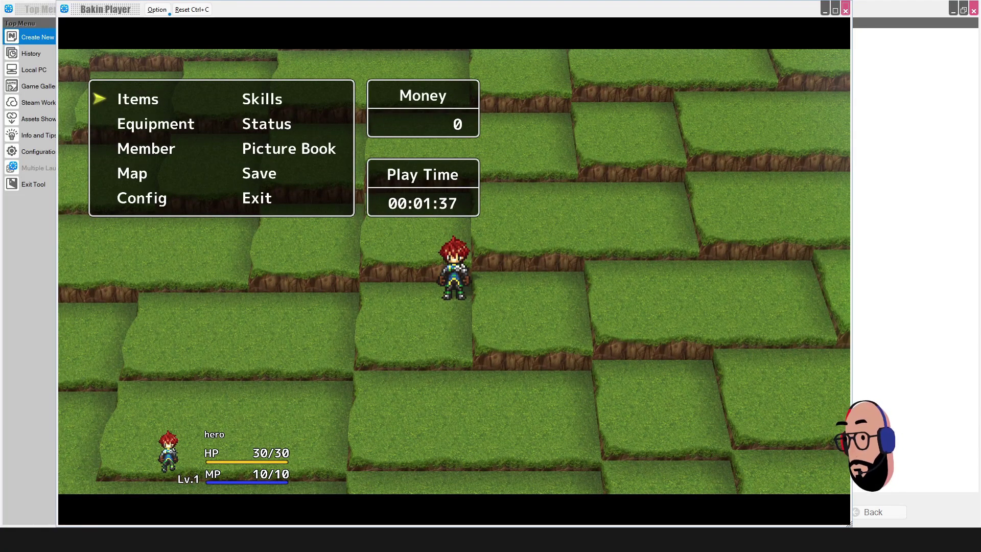
pyautogui.press('Escape')
pyautogui.press('Escape')
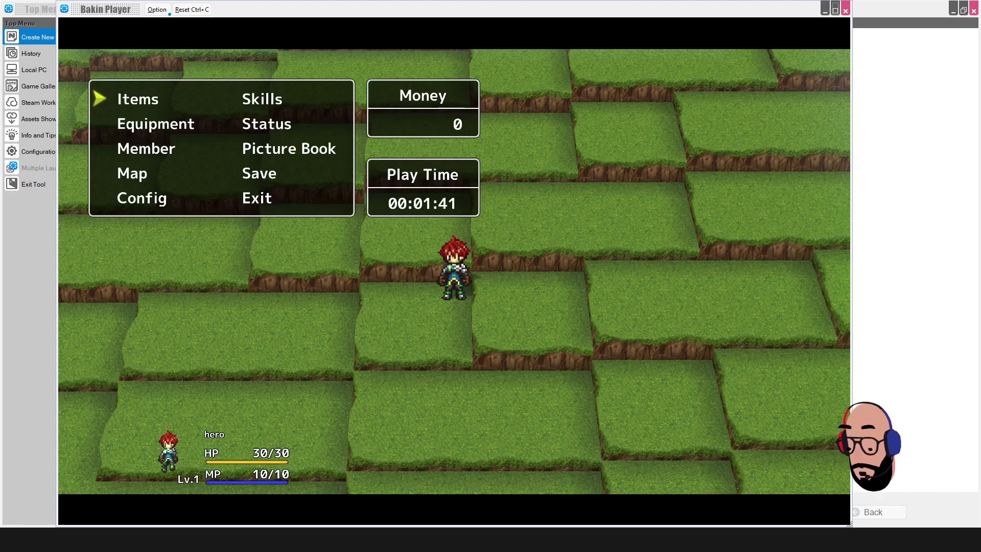
pyautogui.press('Down')
pyautogui.press('Up')
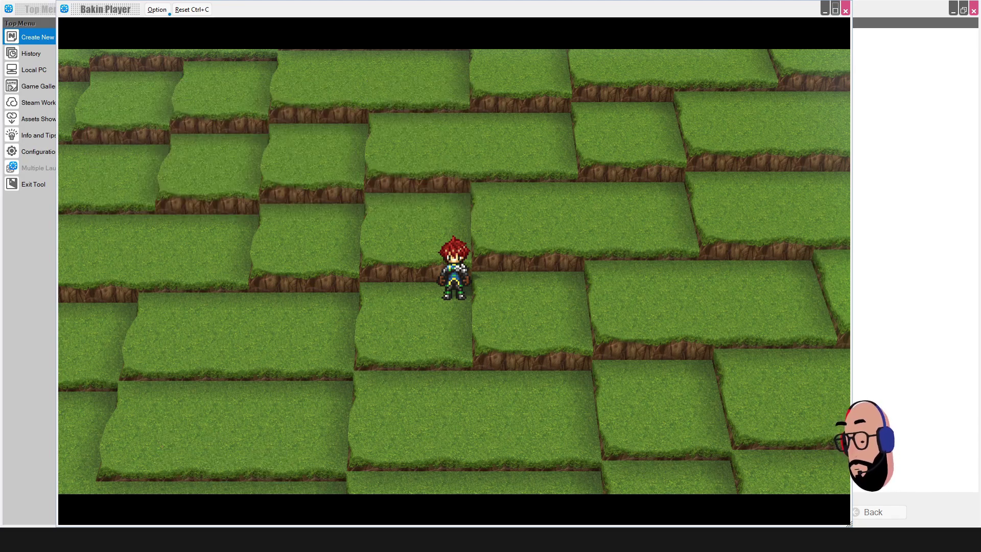
# Step: Walk the hero a little farther and rotate the camera around him in both directions
pyautogui.press('Up')
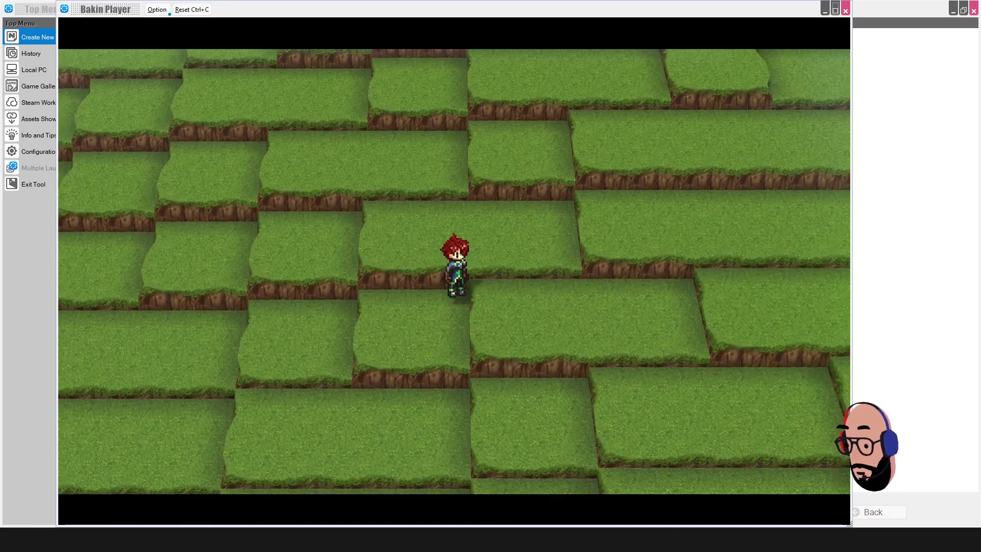
pyautogui.press('a')
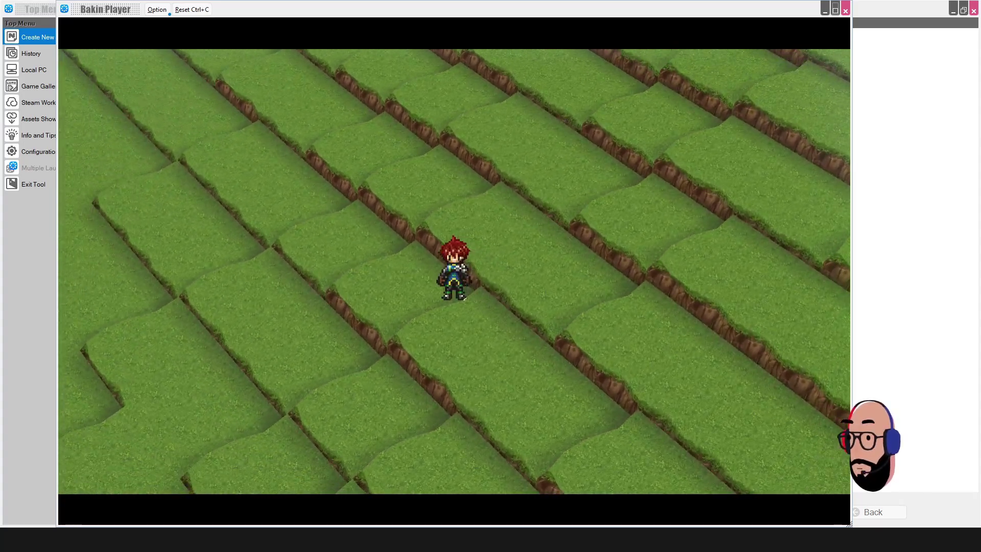
pyautogui.press('d')
pyautogui.press('d')
pyautogui.press('a')
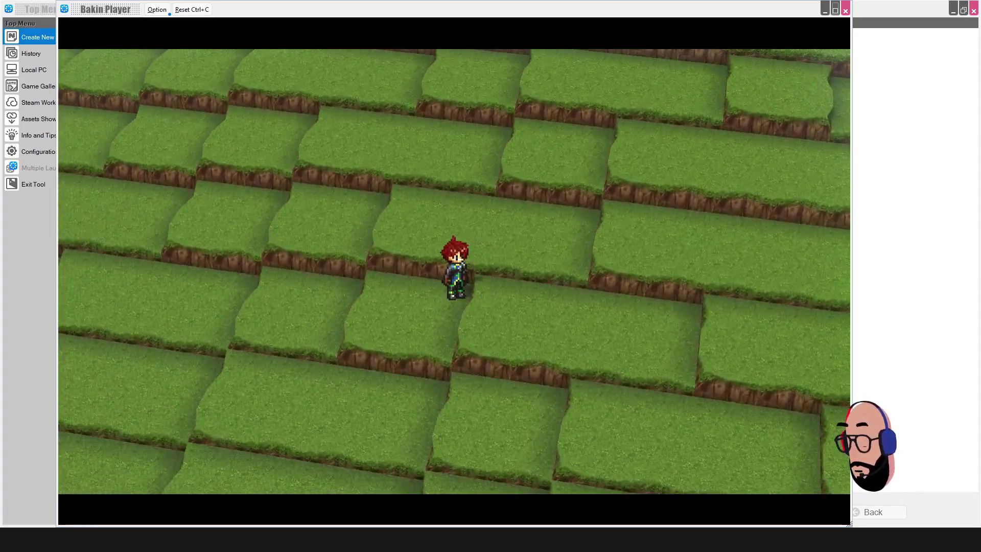
pyautogui.press('a')
pyautogui.press('d')
pyautogui.press('a')
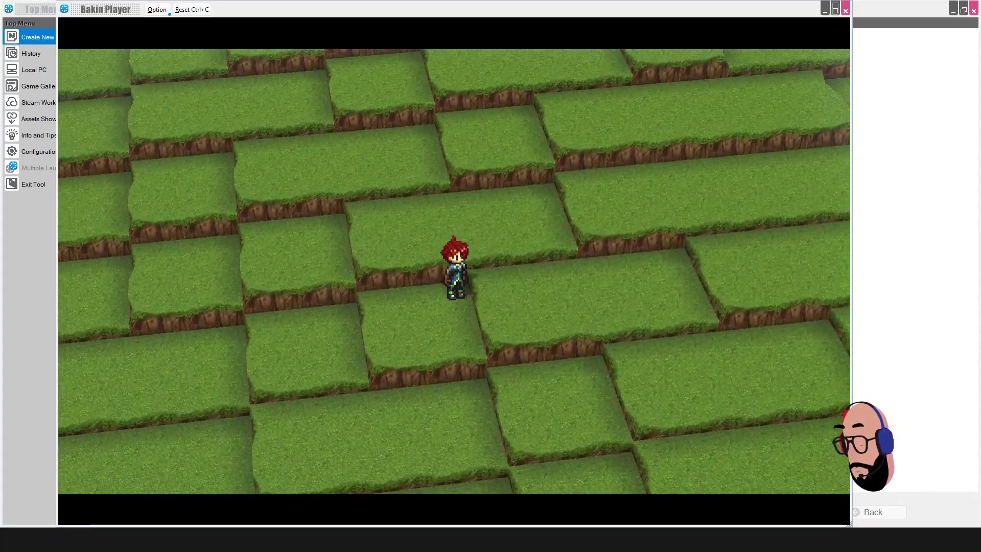
# Step: Tilt the camera to a low angle toward the horizon and swing it around the hero to view the terrain heights
pyautogui.press('w')
pyautogui.press('s')
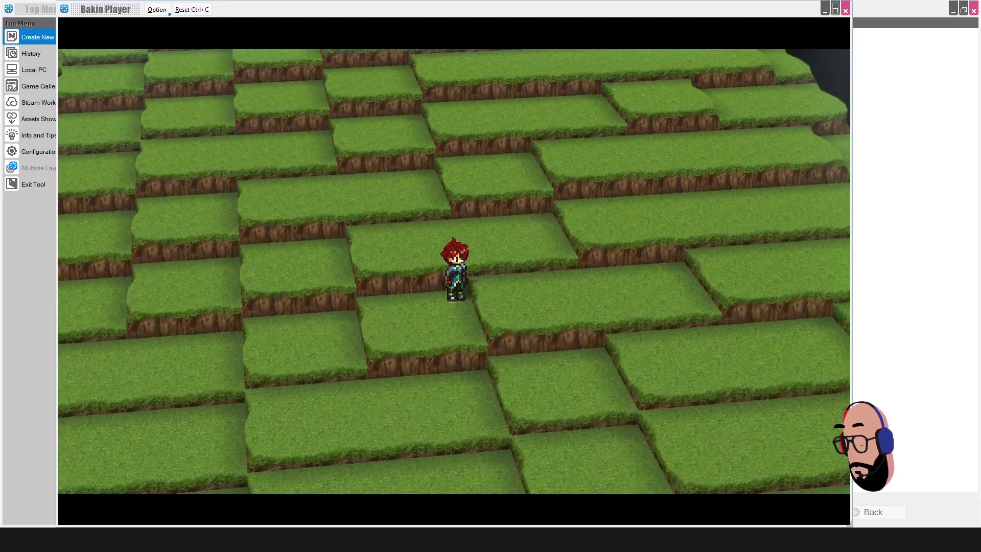
pyautogui.press('w')
pyautogui.press('s')
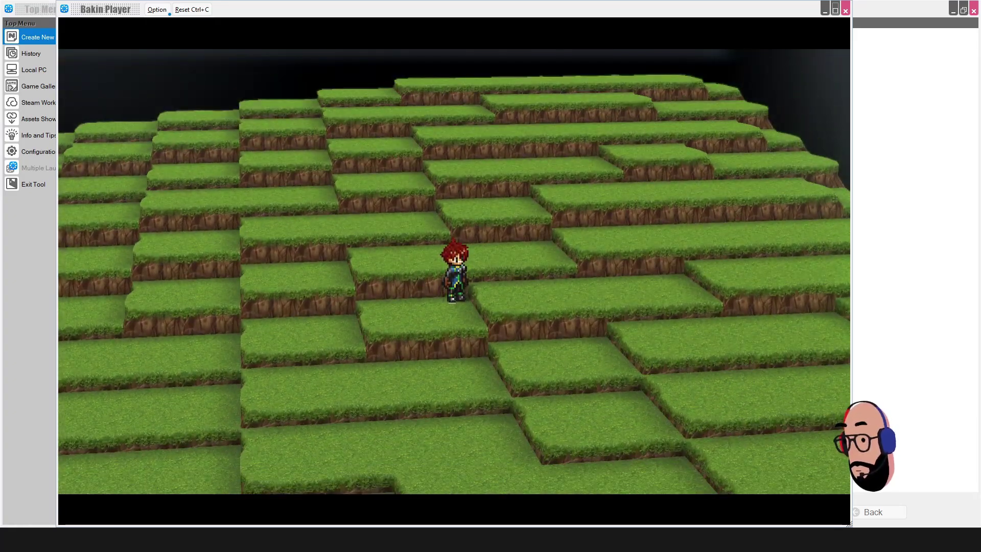
pyautogui.press('a')
pyautogui.press('d')
pyautogui.press('a')
pyautogui.press('d')
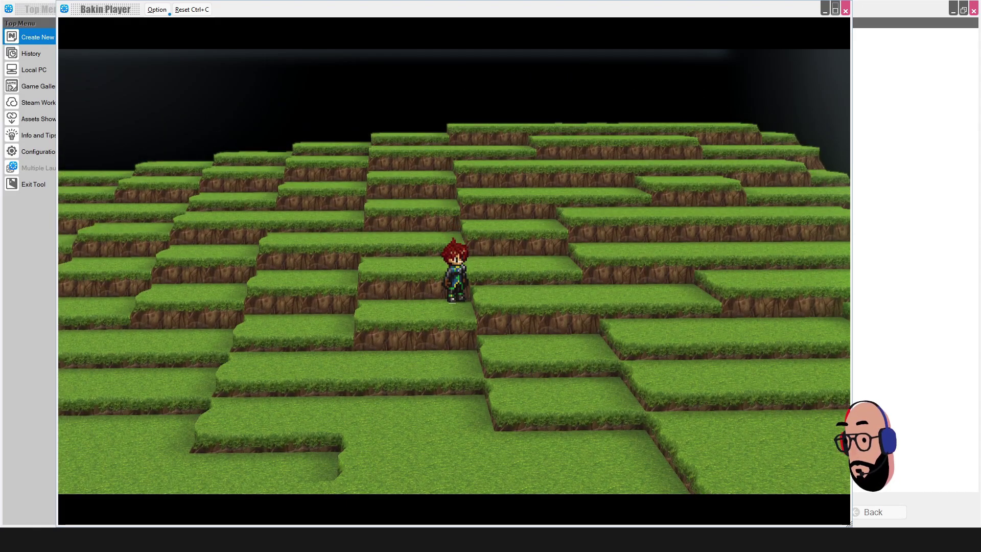
# Step: Walk the hero down to the flat ground near the map's front edge and move him around in low-angle view
pyautogui.press('Down')
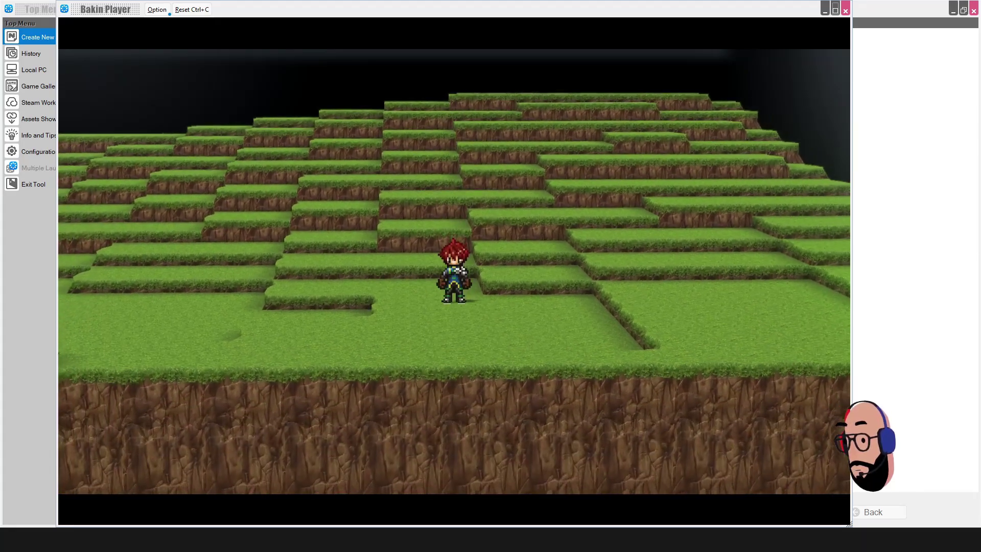
pyautogui.press('Right')
pyautogui.press('Left')
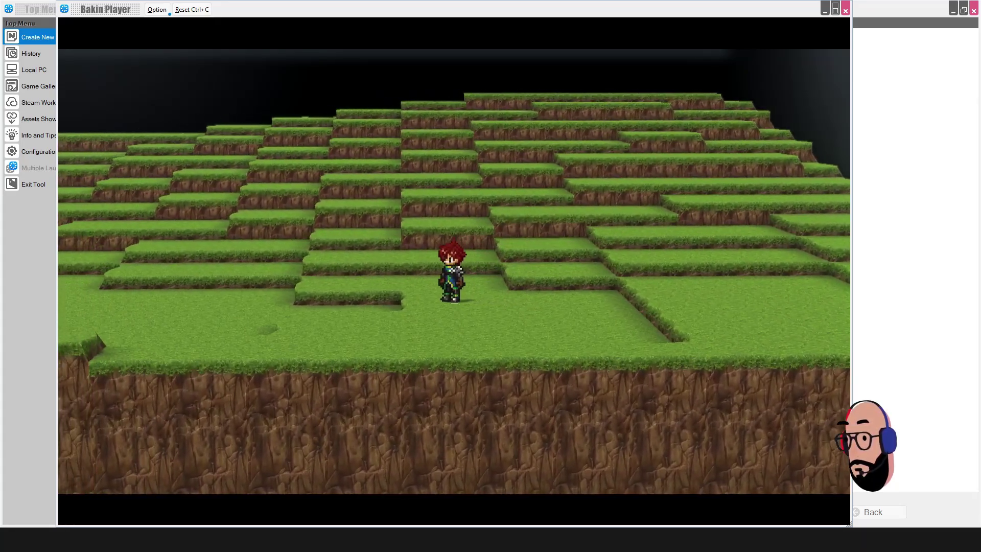
pyautogui.press('Right')
pyautogui.press('Up')
pyautogui.press('Down')
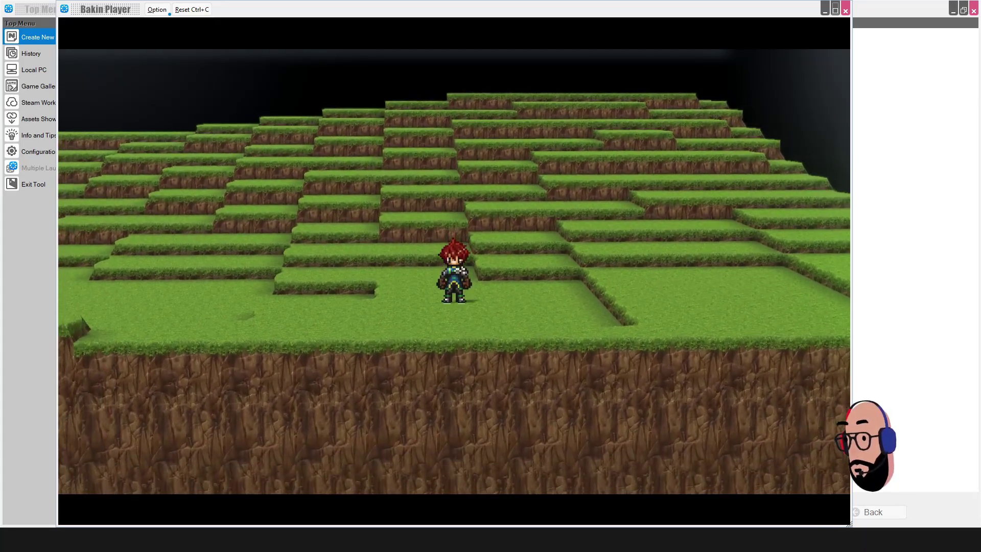
pyautogui.press('Up')
pyautogui.press('Down')
pyautogui.press('Left')
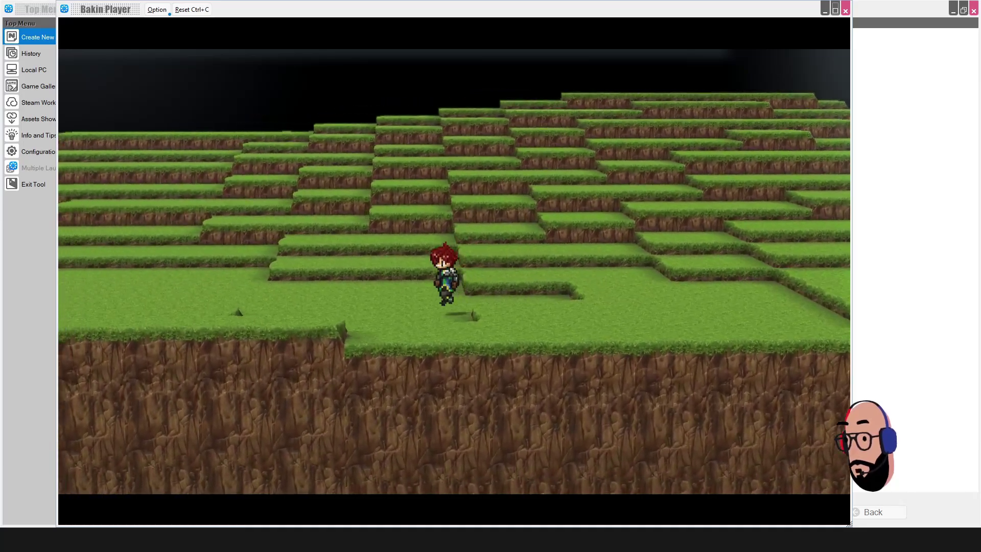
# Step: Test the hero's jump while moving him back and forth along the map's front edge and lower ledges
pyautogui.press('q')
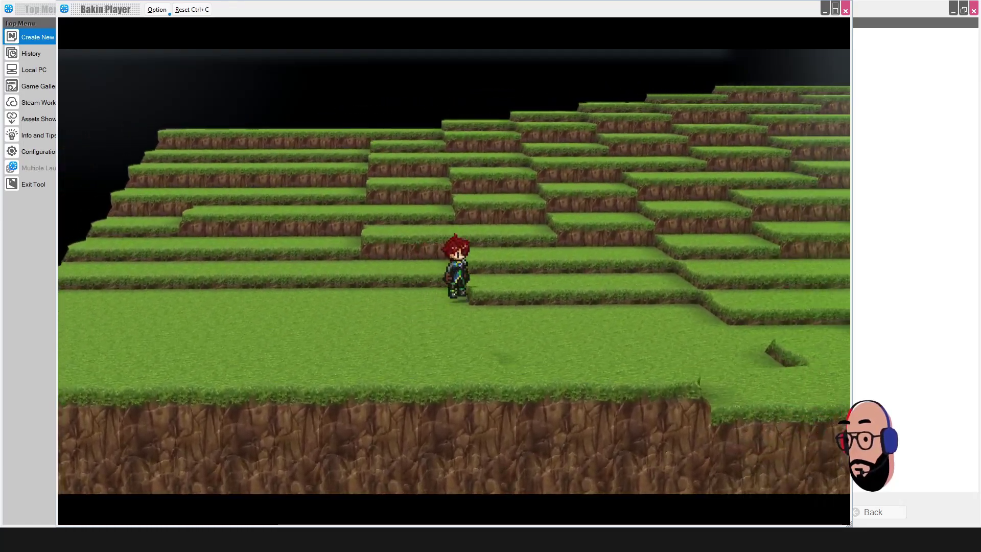
pyautogui.press('q')
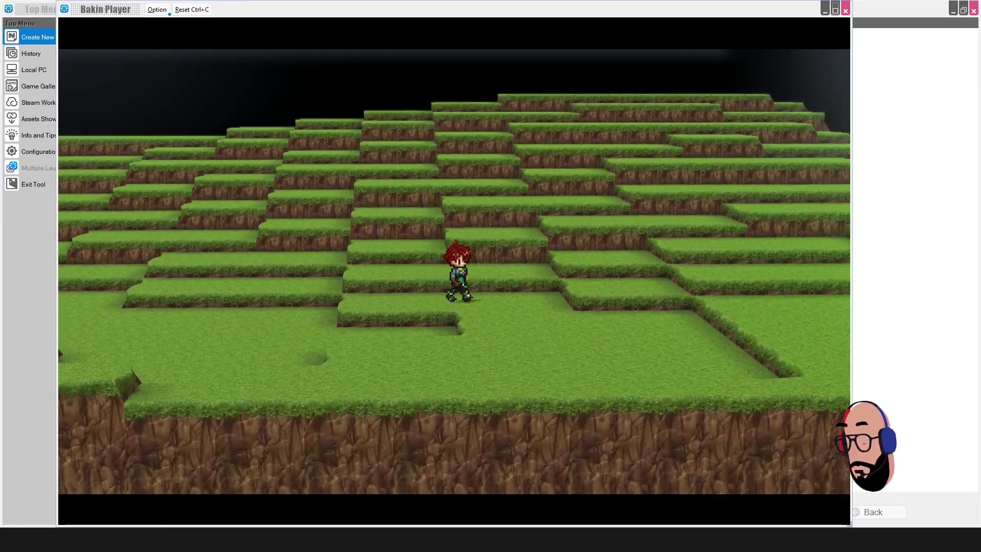
pyautogui.press('q')
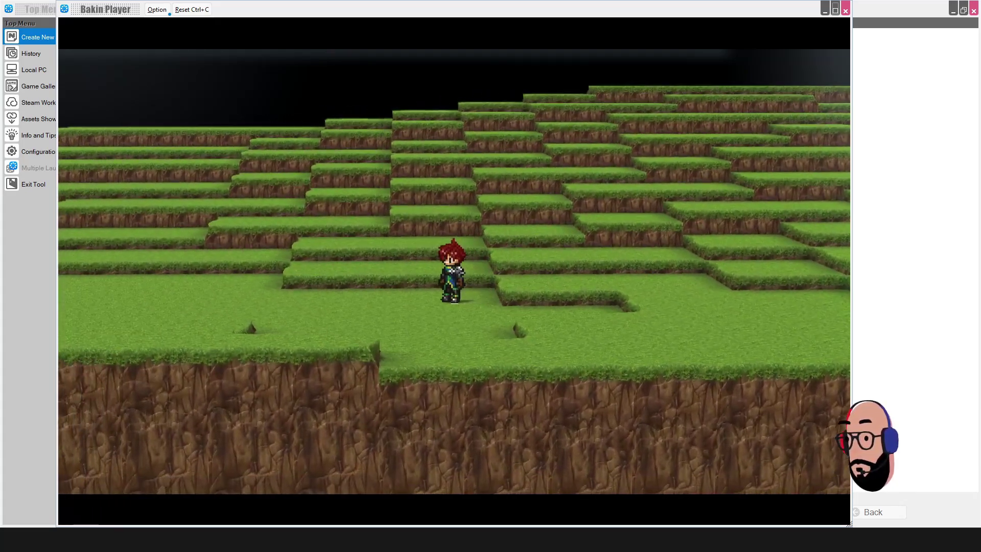
pyautogui.press('q')
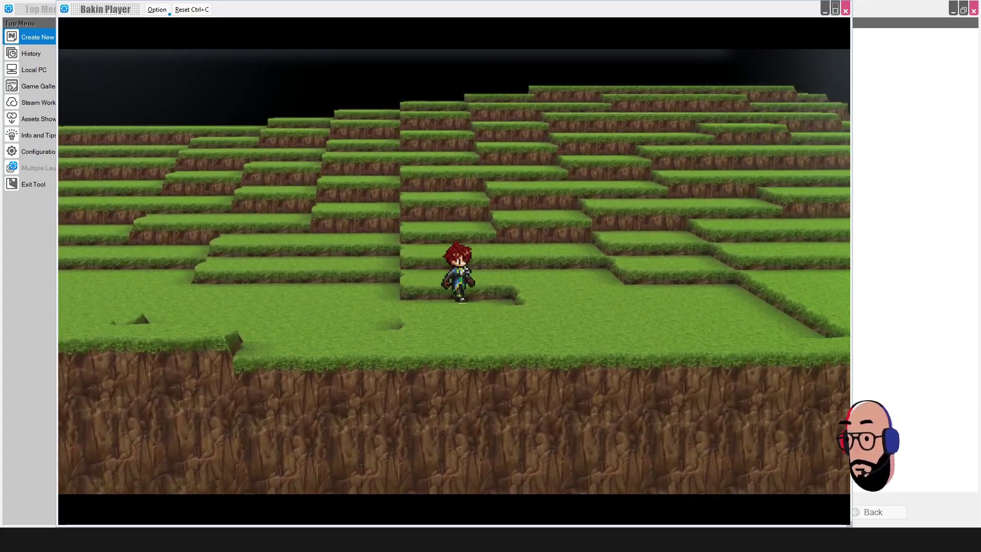
pyautogui.press('Down')
pyautogui.press('Left')
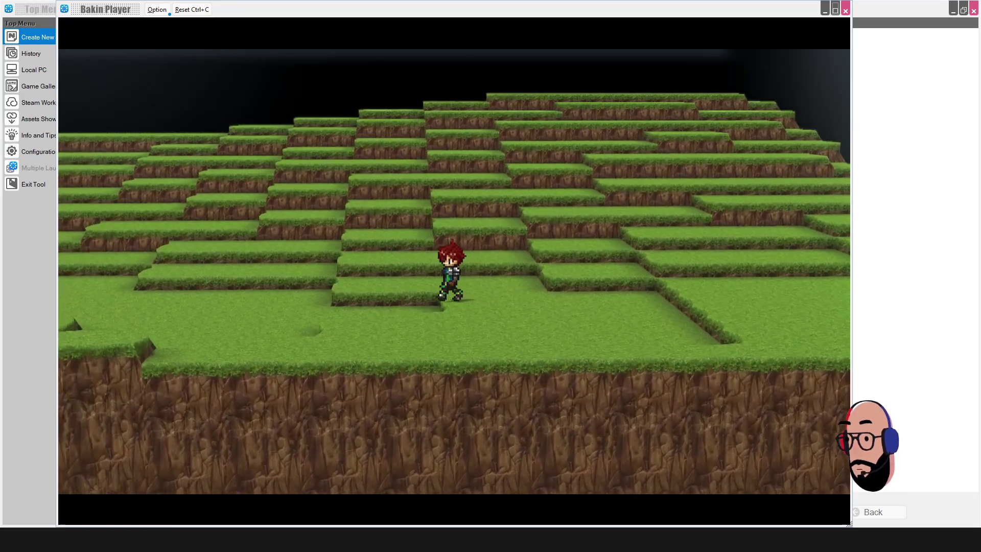
pyautogui.press('Up')
pyautogui.press('q')
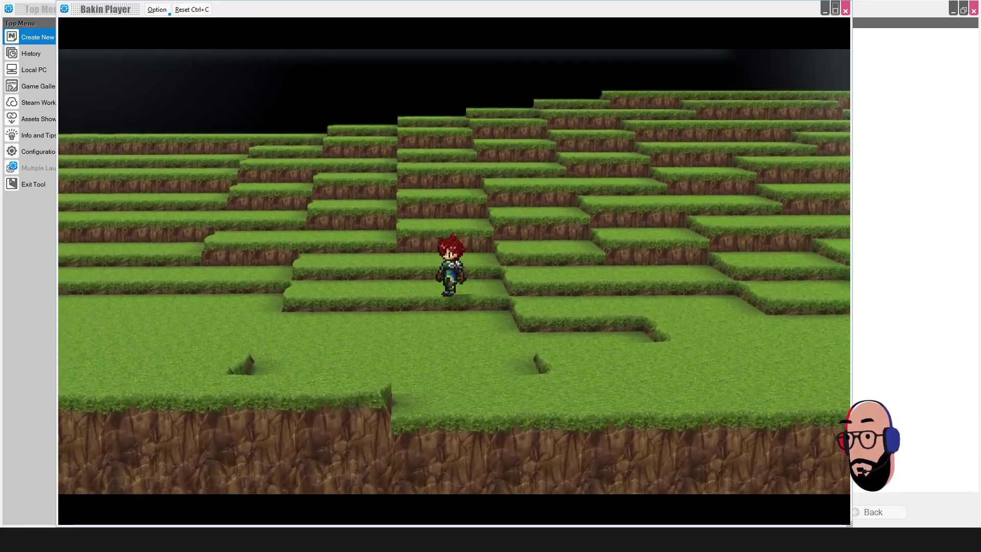
pyautogui.press('Down')
pyautogui.press('Right')
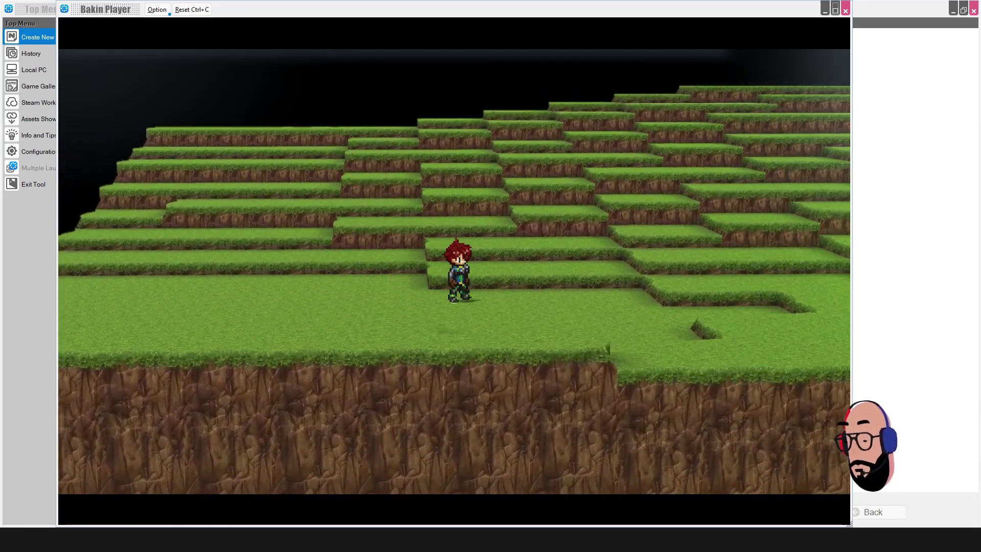
pyautogui.press('q')
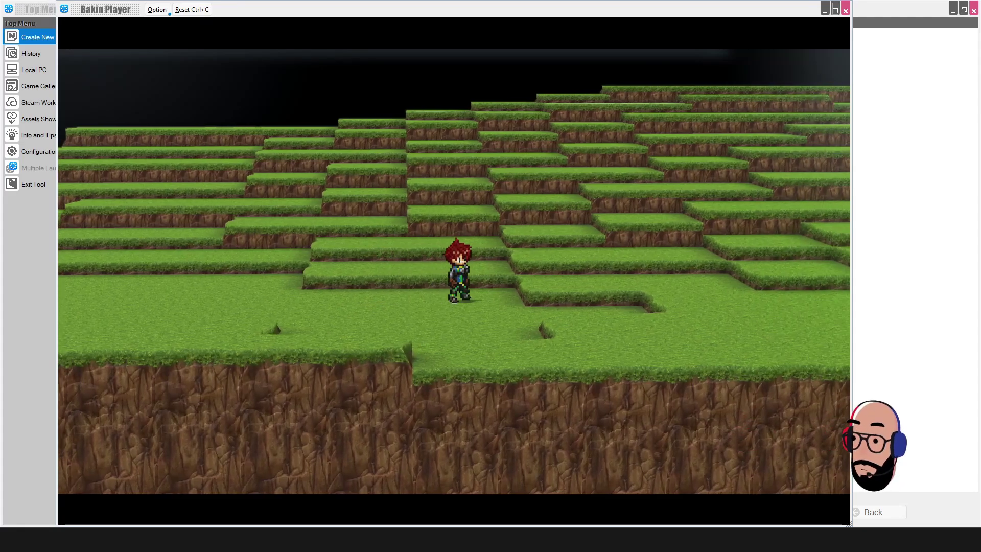
pyautogui.press('Right')
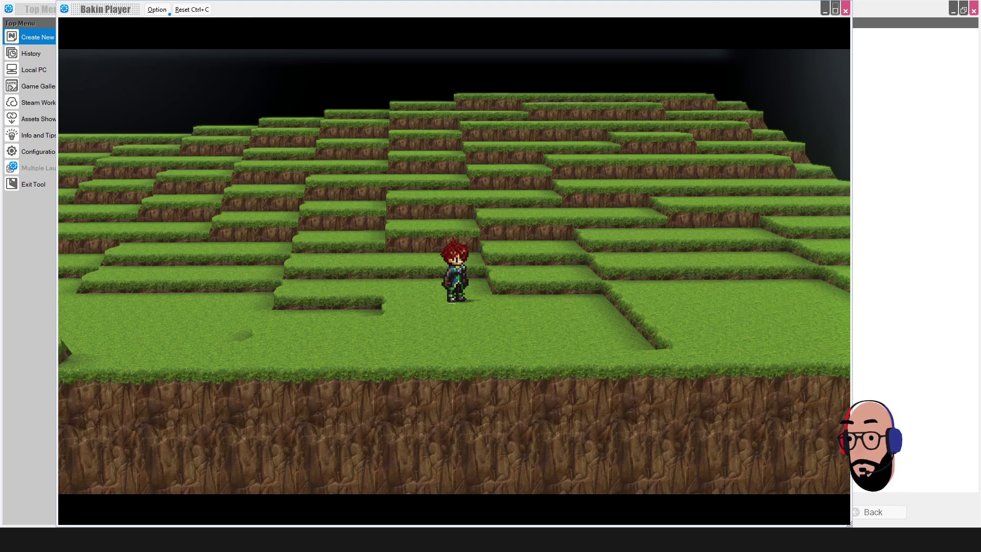
# Step: End the test play and open the new project for editing
pyautogui.click(846, 9)
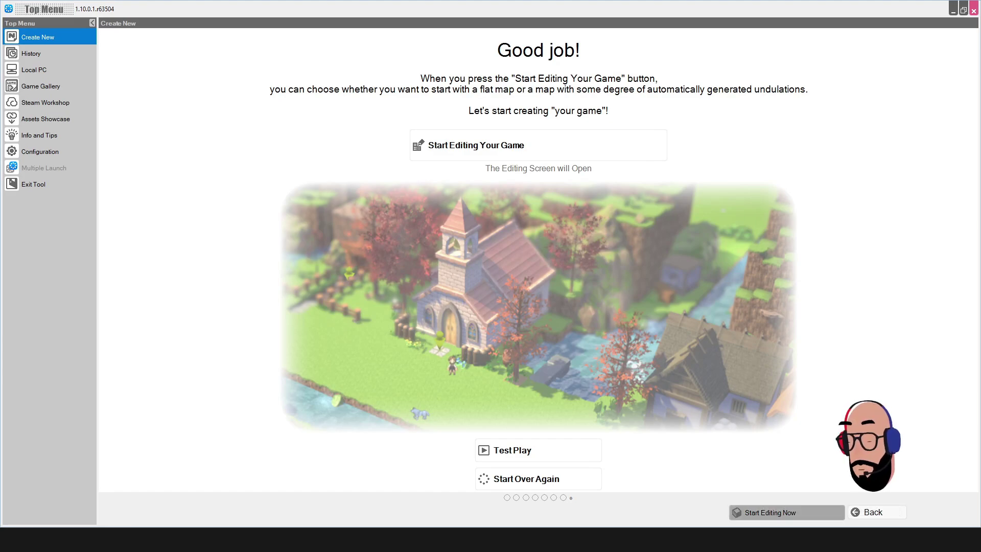
pyautogui.click(787, 512)
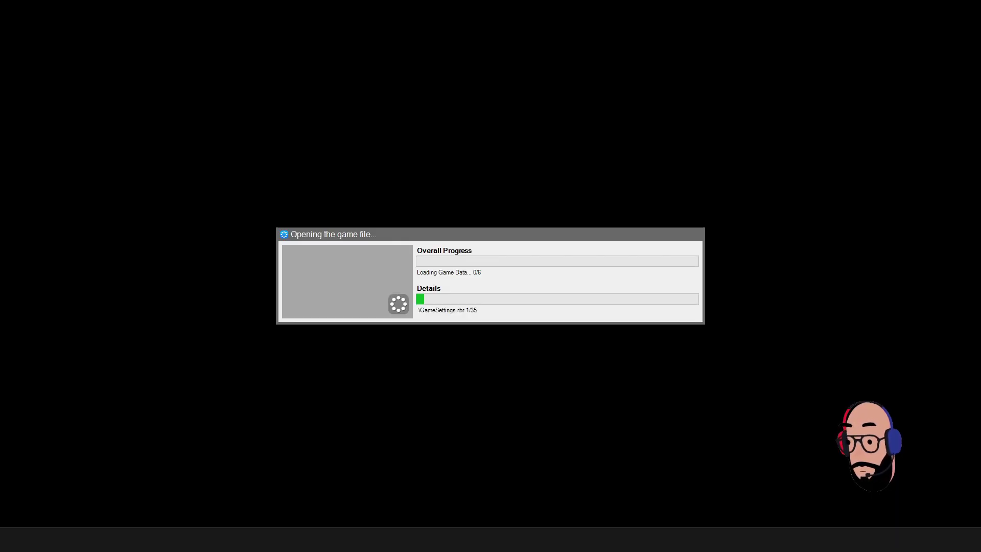